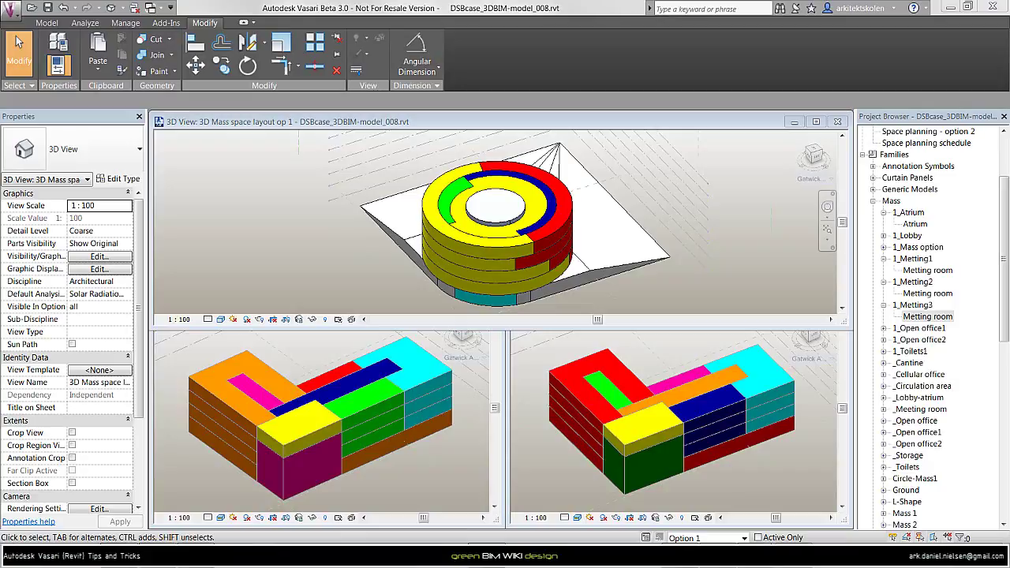
- Tile the 3D views 'Mass space layout op 3' and 'op 2' side by side, with Option 2 active
click(426, 424)
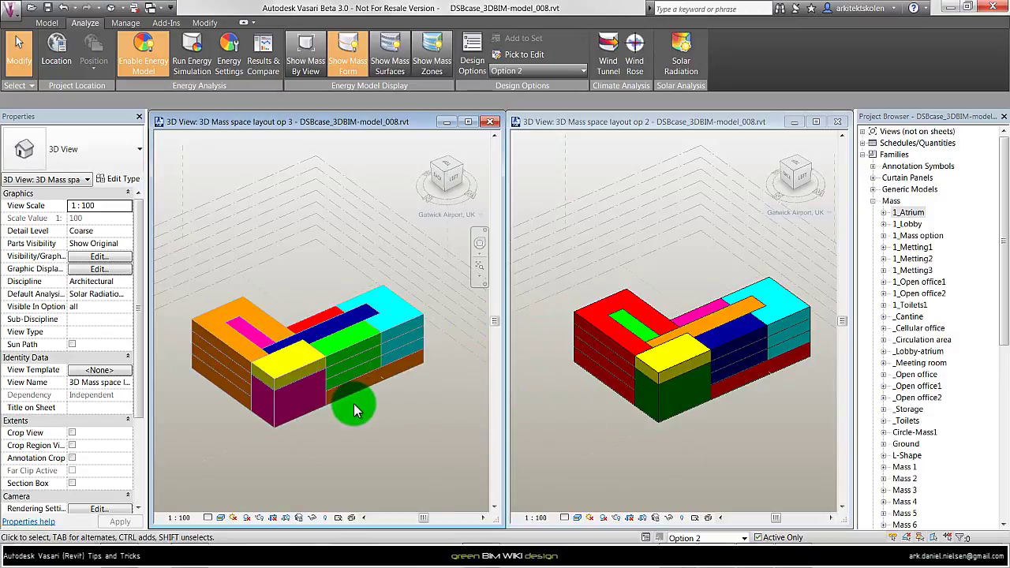
- In the op 2 view, extrude a 20000 × 8000 rectangle into a new in-place box mass in front of the building
click(604, 207)
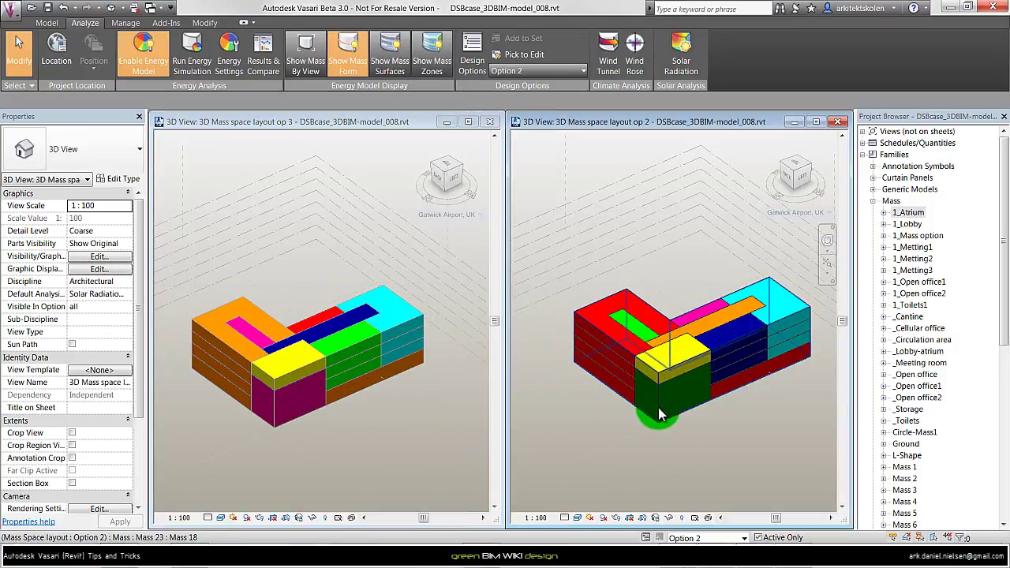
click(52, 23)
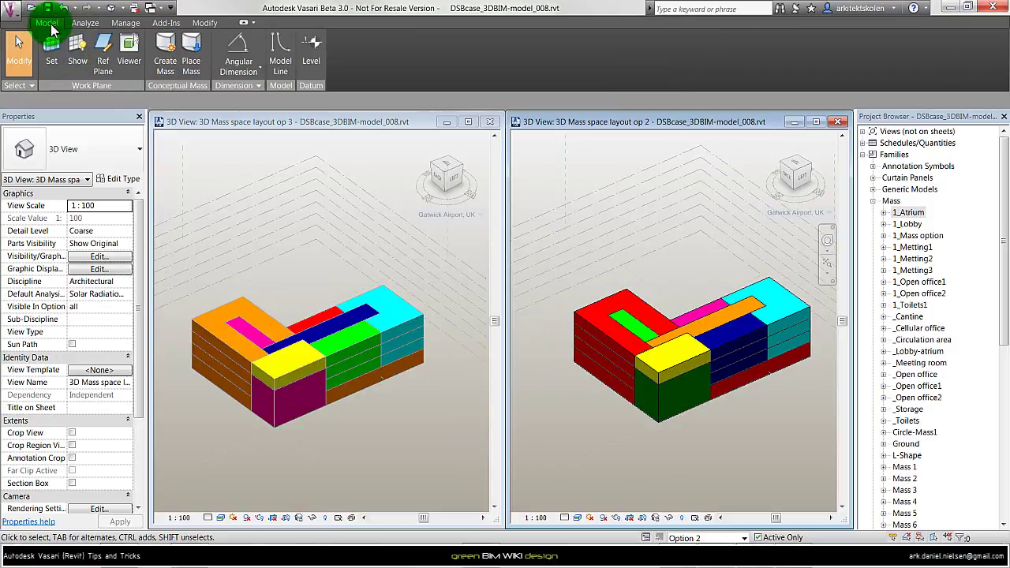
click(171, 69)
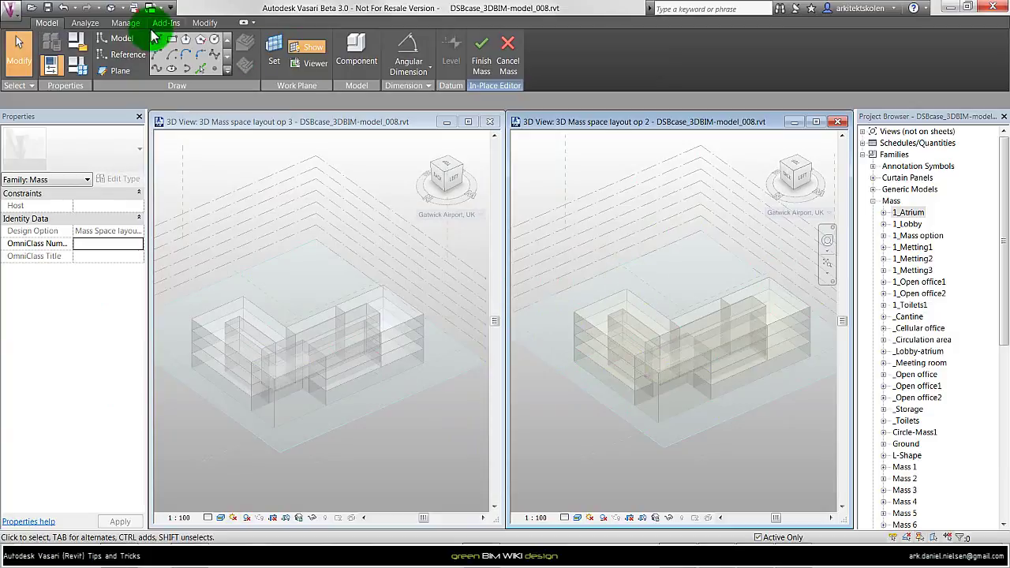
click(171, 38)
click(541, 462)
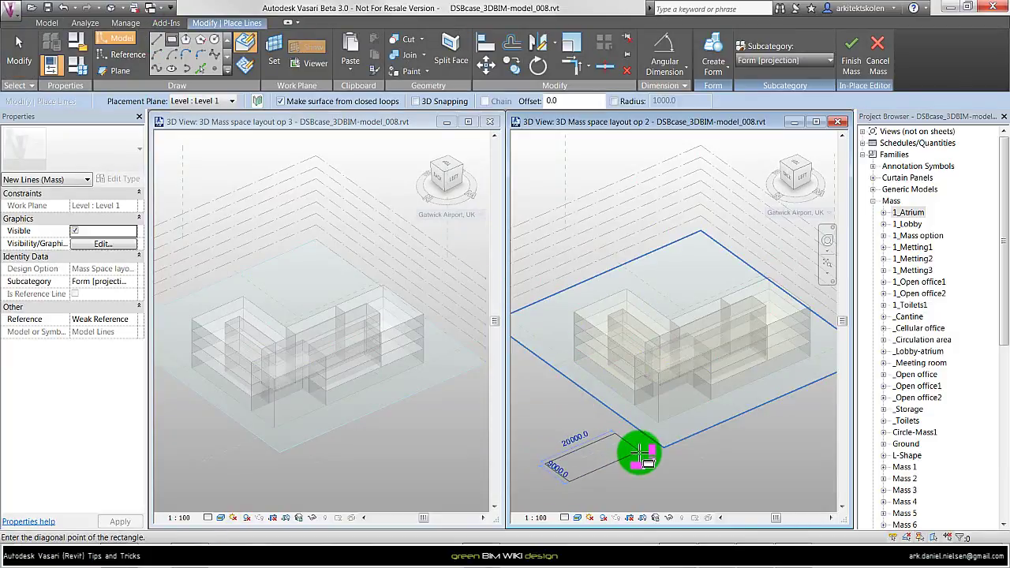
click(635, 456)
key(Escape)
click(594, 458)
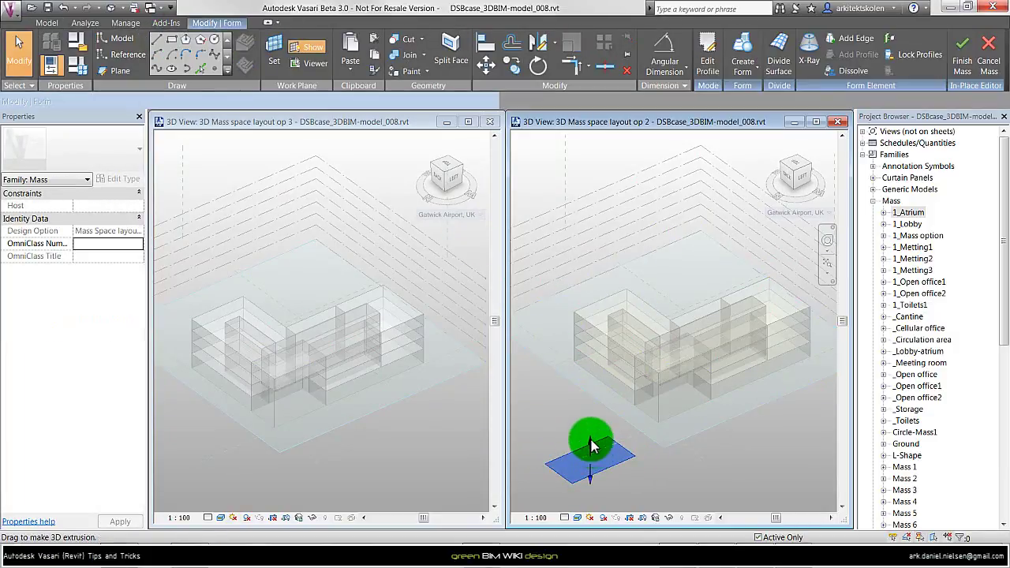
click(687, 57)
click(707, 63)
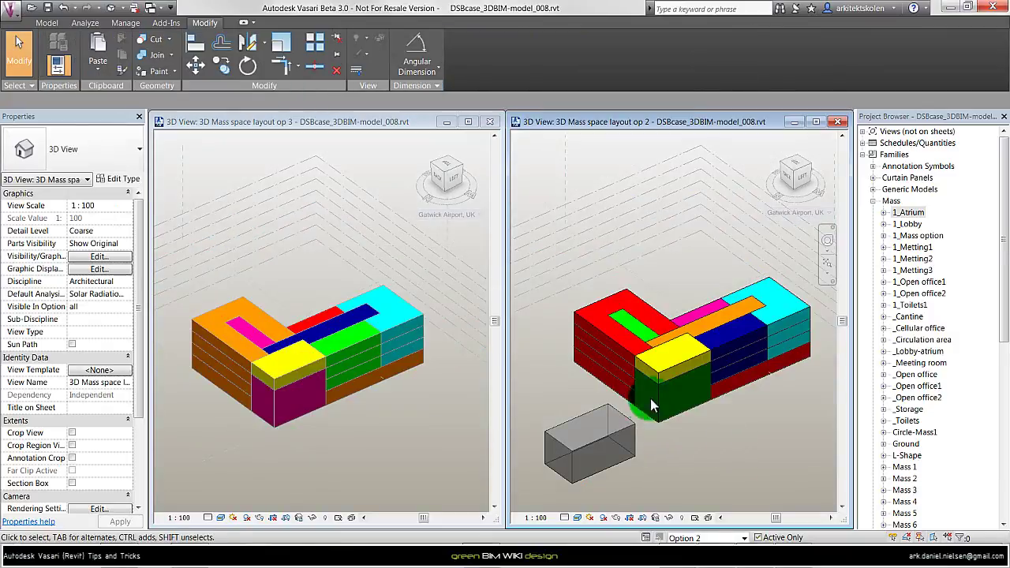
- Check the new box mass, then make the layout op 3 view the working view
click(607, 435)
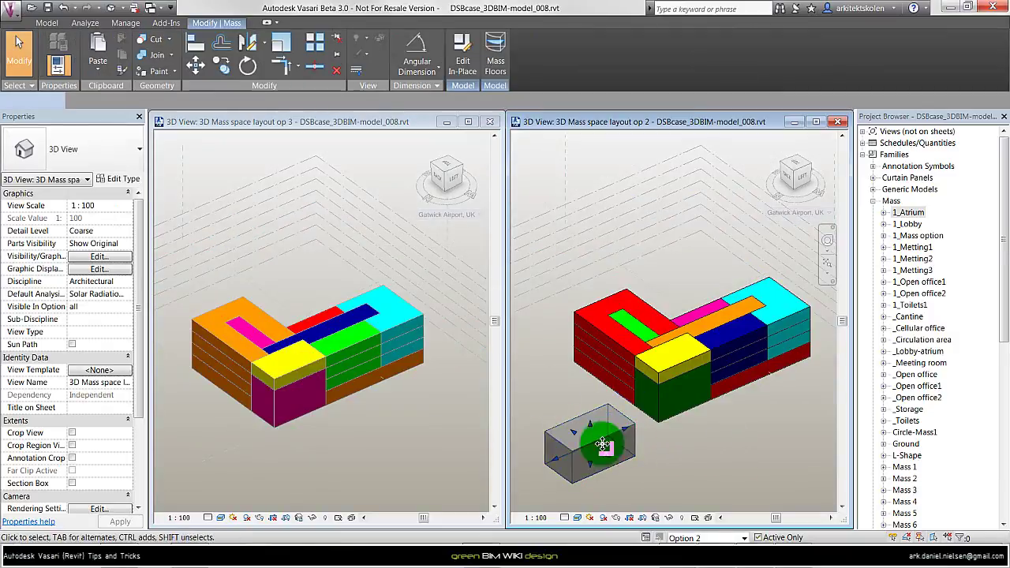
click(696, 463)
click(413, 422)
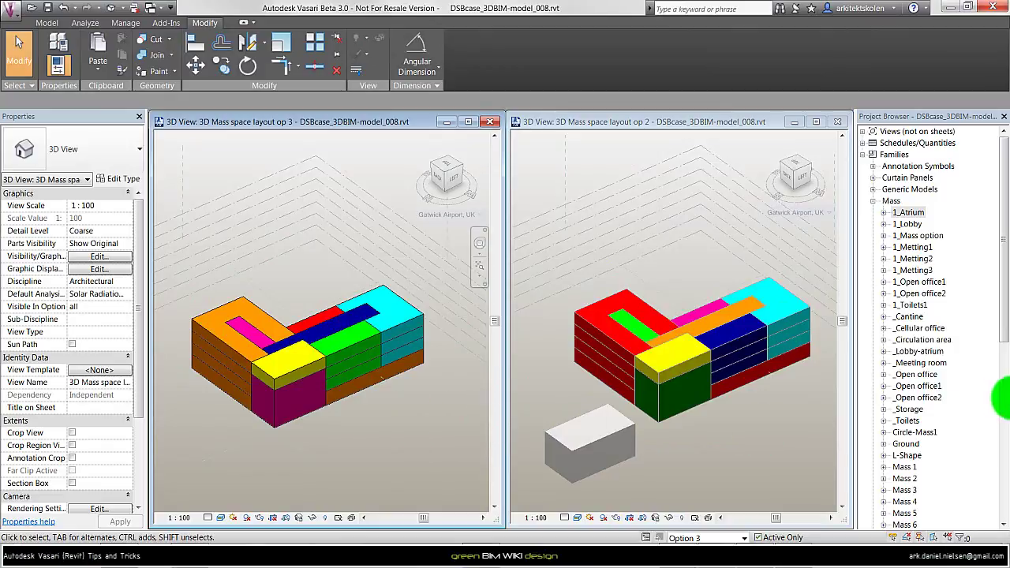
- Inspect the yellow Cantine space object in layout op 3 with Main Model as the design option
scroll(947, 378, down, 10)
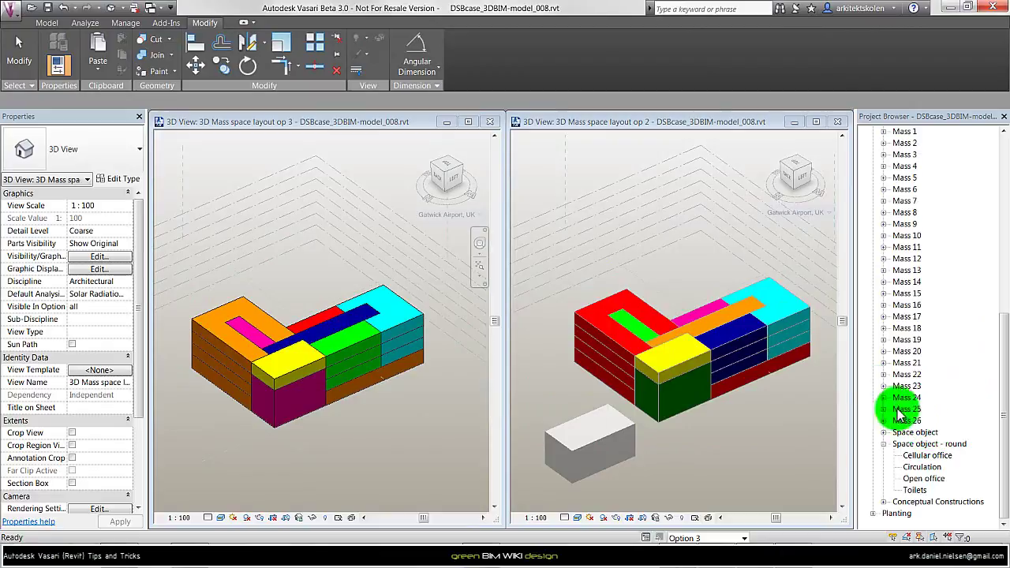
click(308, 371)
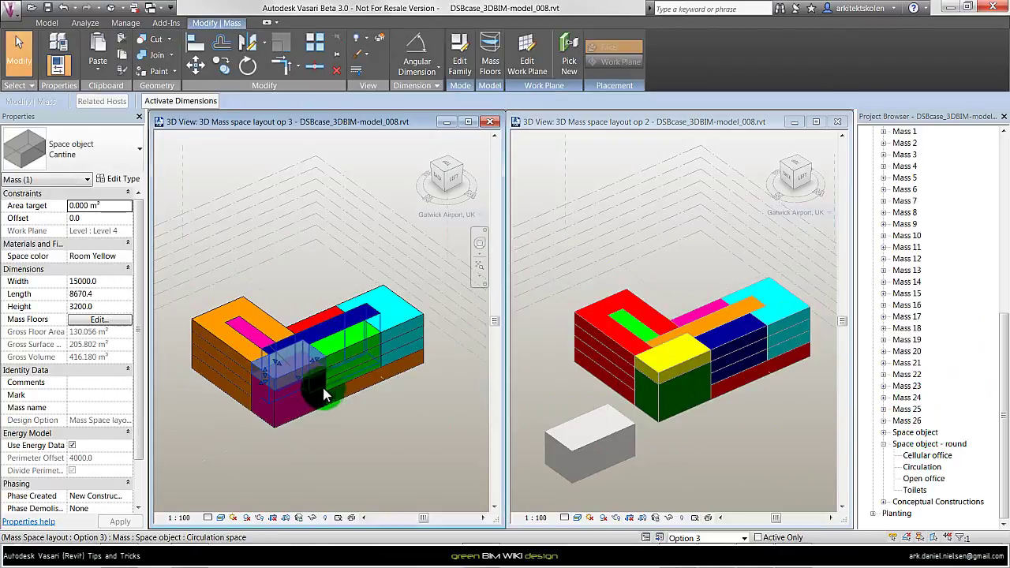
click(274, 517)
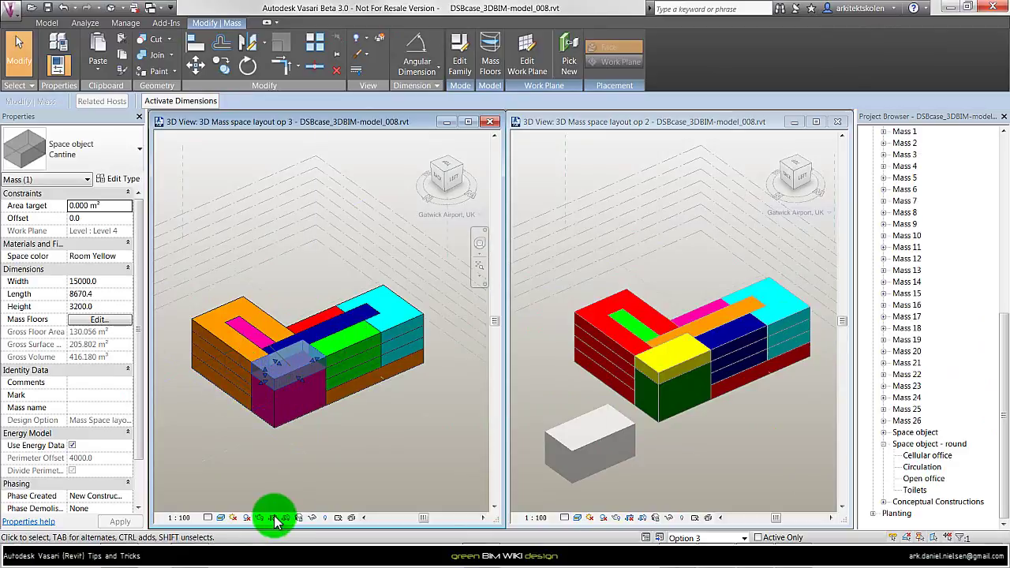
click(317, 453)
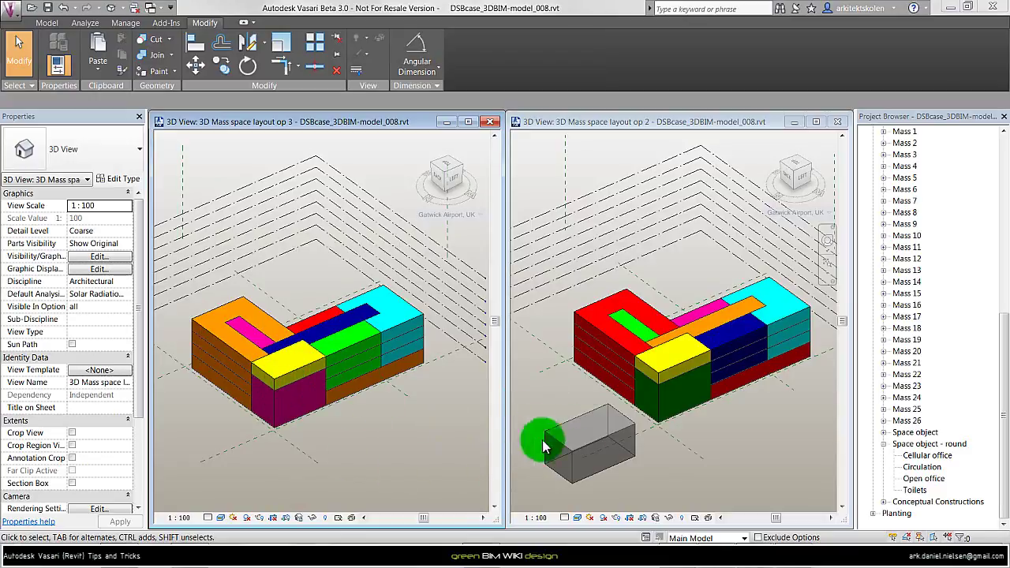
click(302, 394)
click(302, 394)
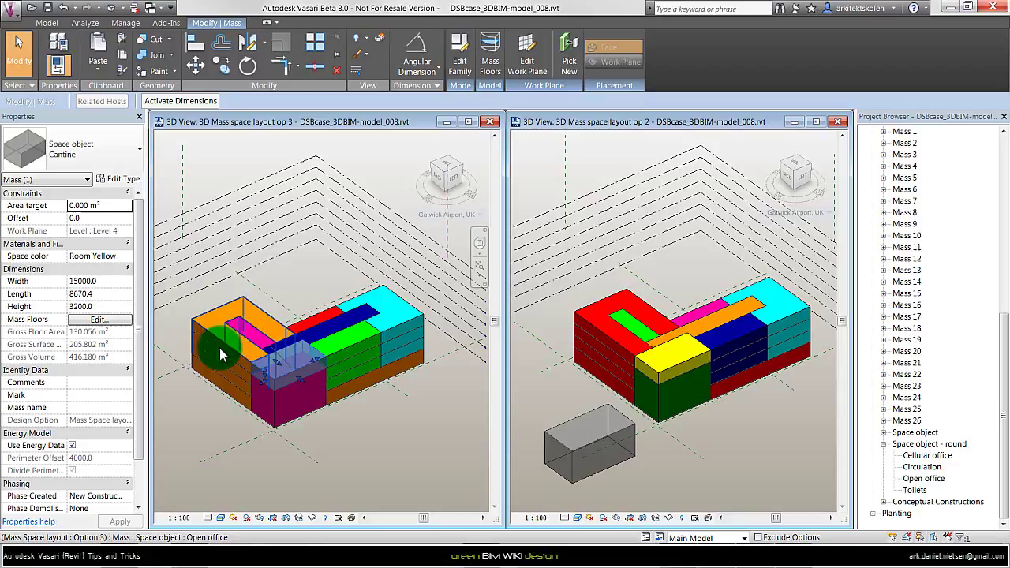
drag(286, 379, 285, 339)
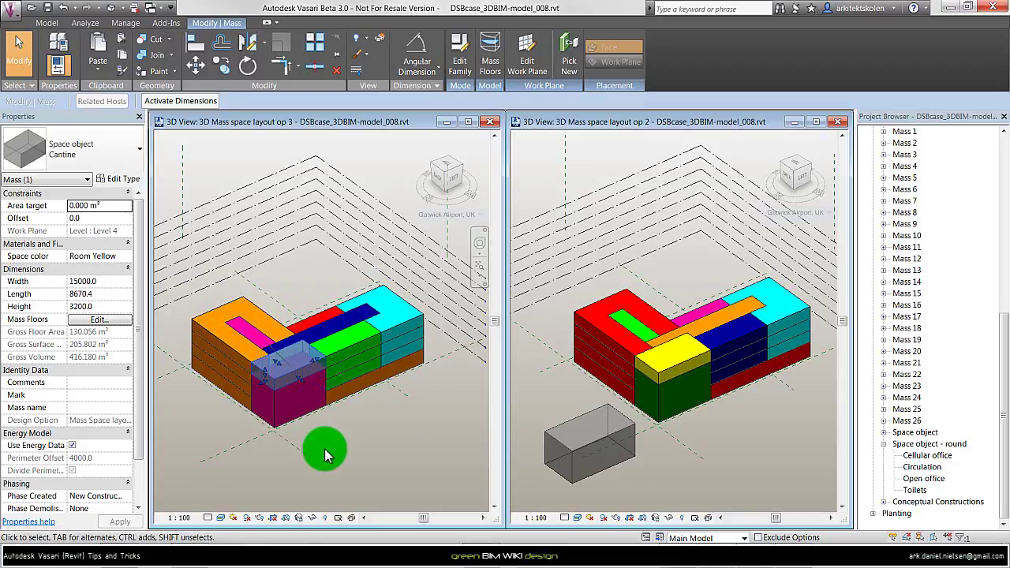
click(523, 416)
click(584, 445)
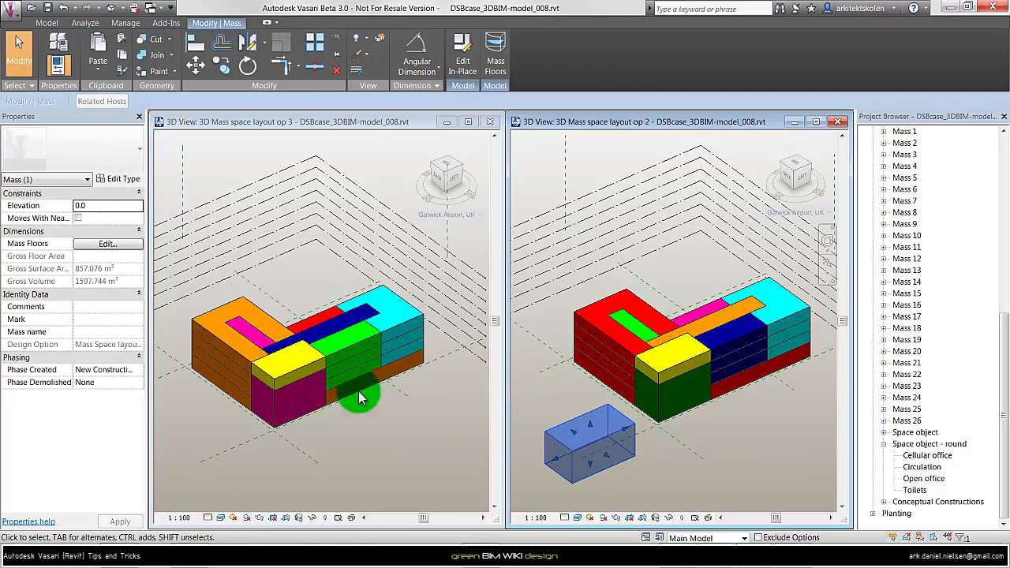
drag(573, 424, 594, 444)
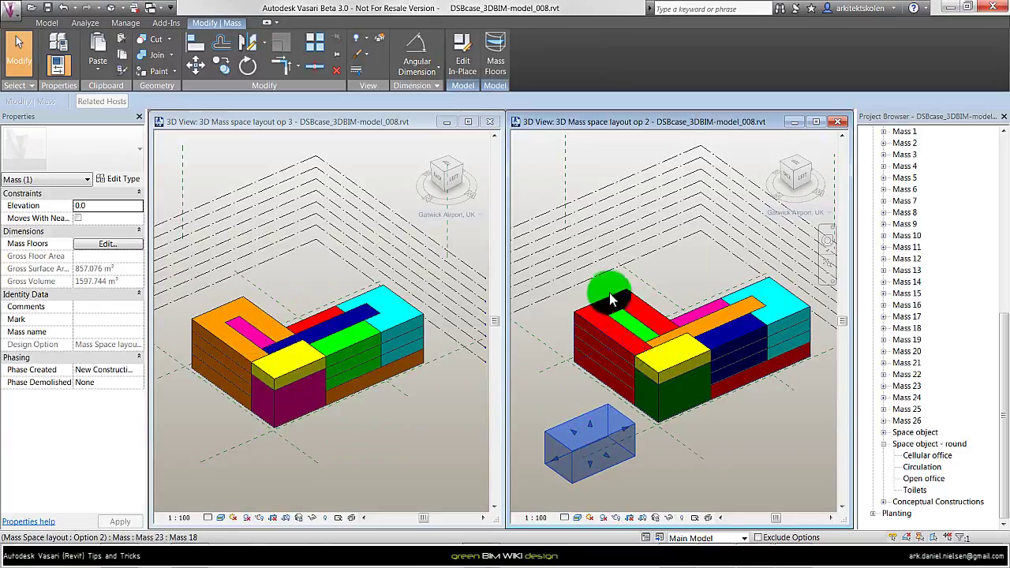
drag(648, 464, 586, 425)
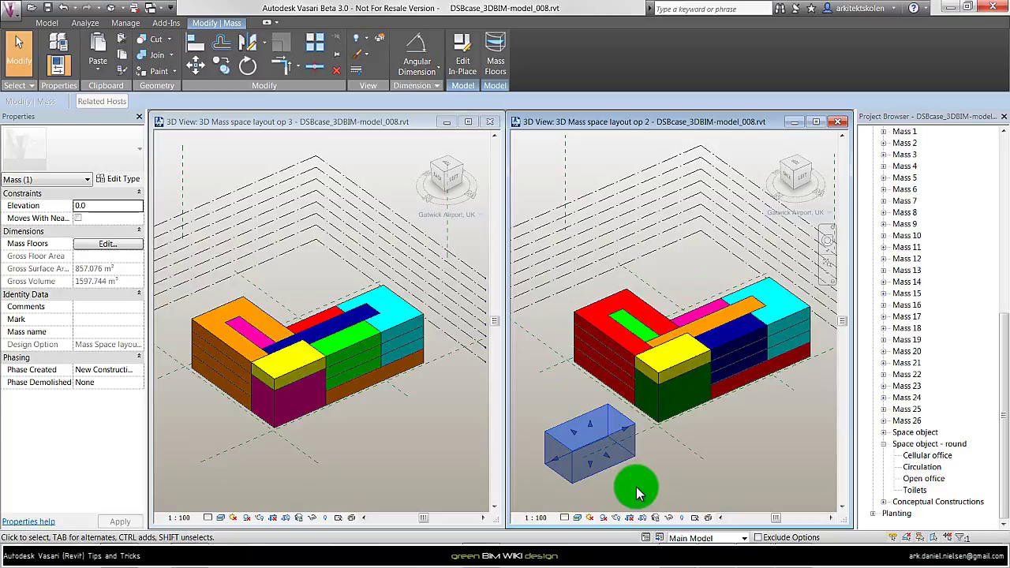
click(365, 439)
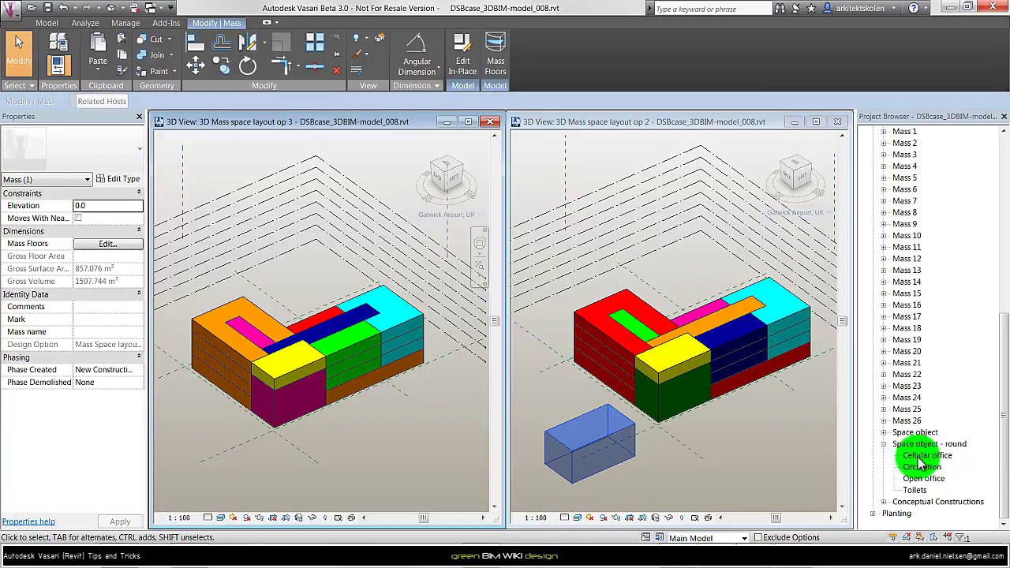
- Expand the Space object family, browse its Cantine and Cellular office types, and select Cantine
click(911, 444)
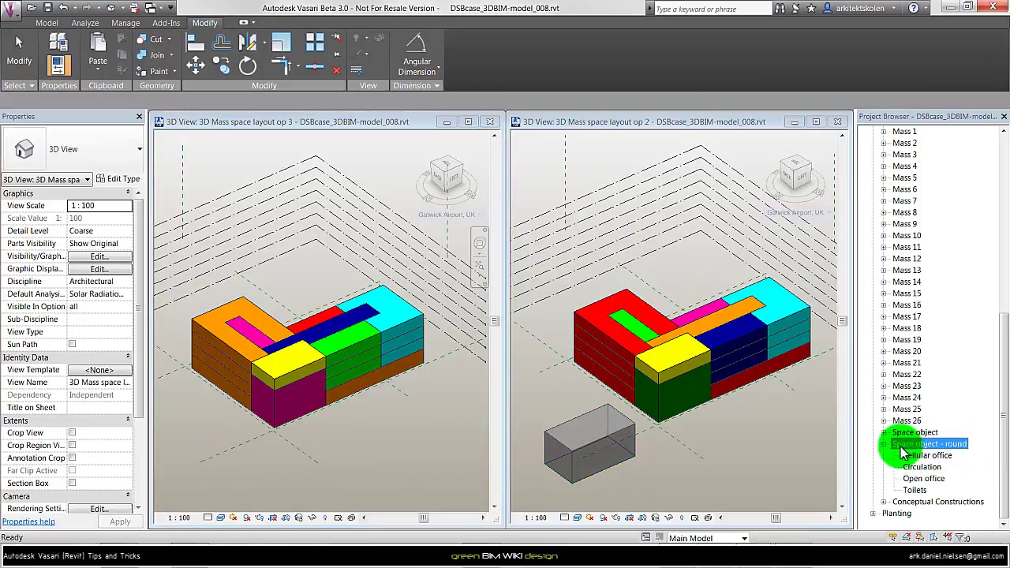
double_click(915, 431)
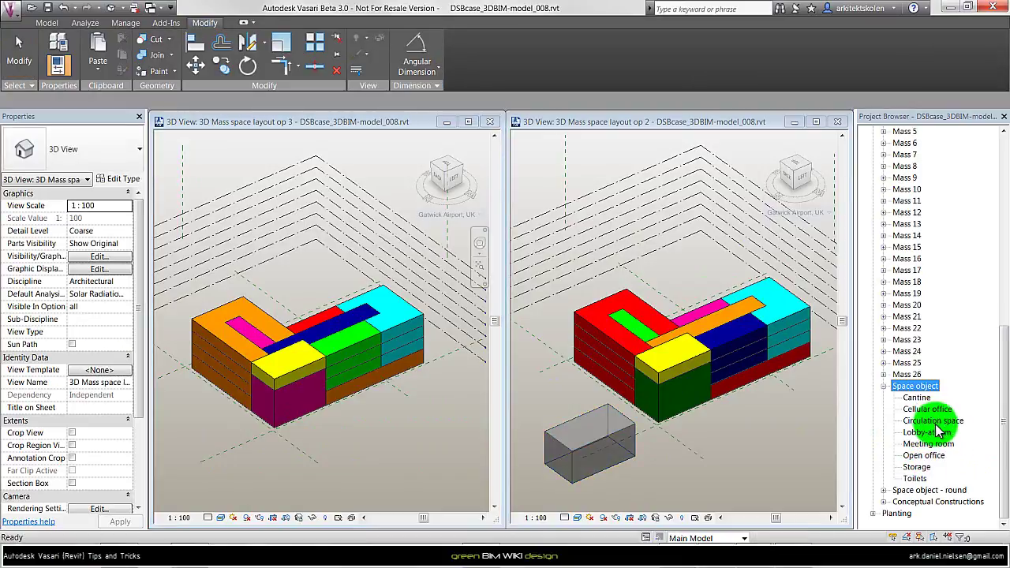
click(915, 397)
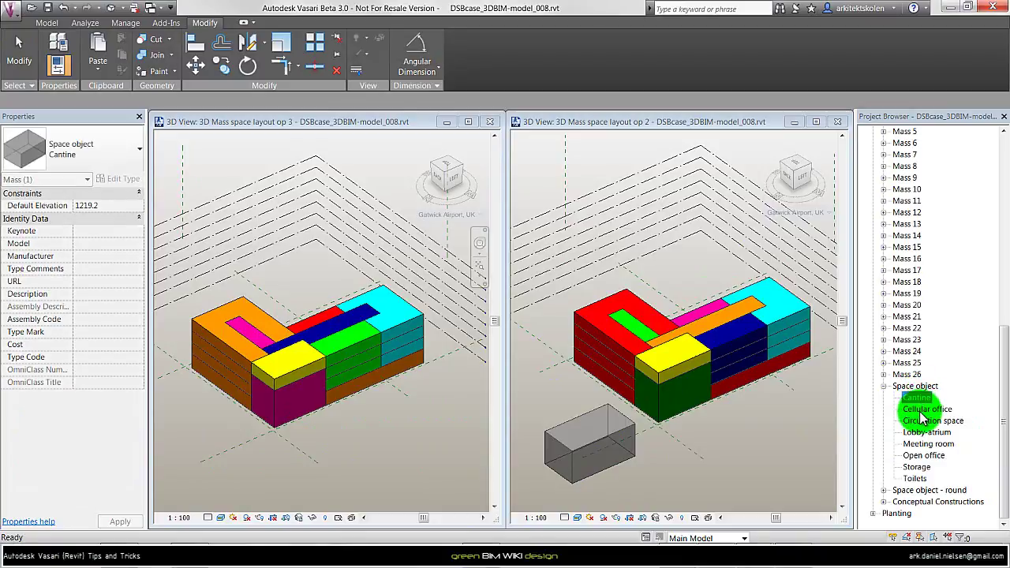
click(923, 408)
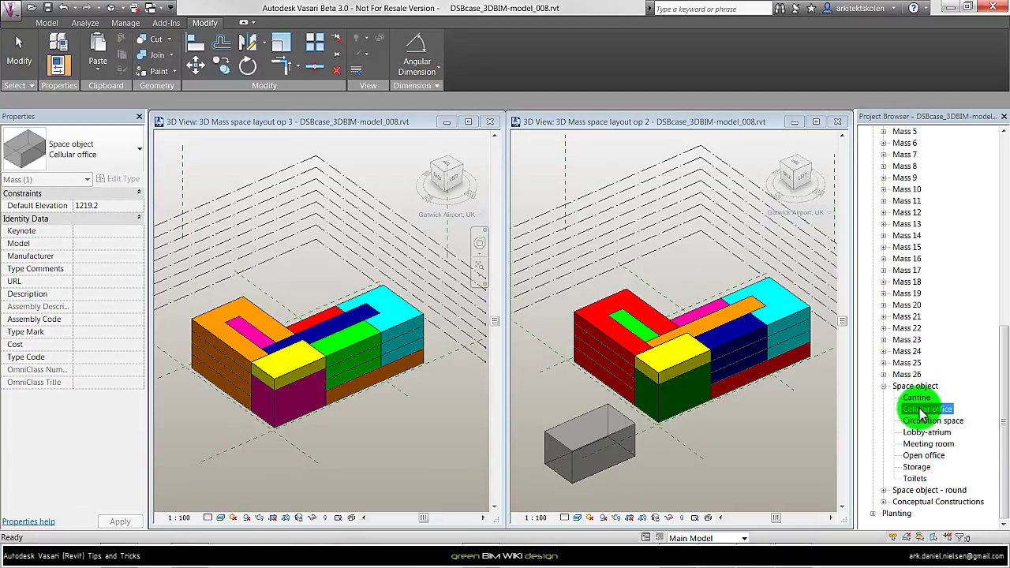
click(922, 397)
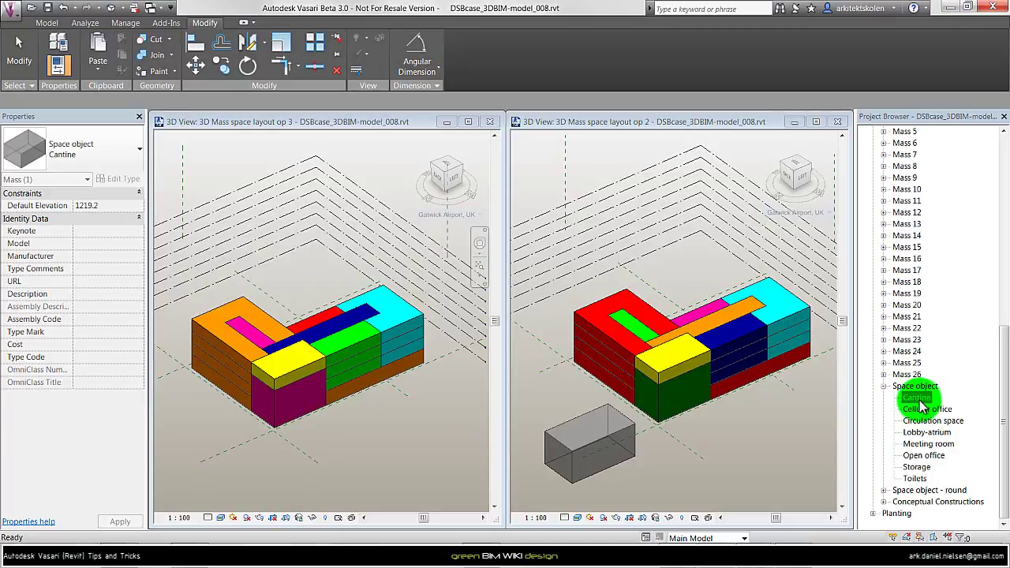
- Place a 5000 × 7000 × 3500 Cantine space object in front of layout op 3, then deselect it
drag(921, 403, 359, 439)
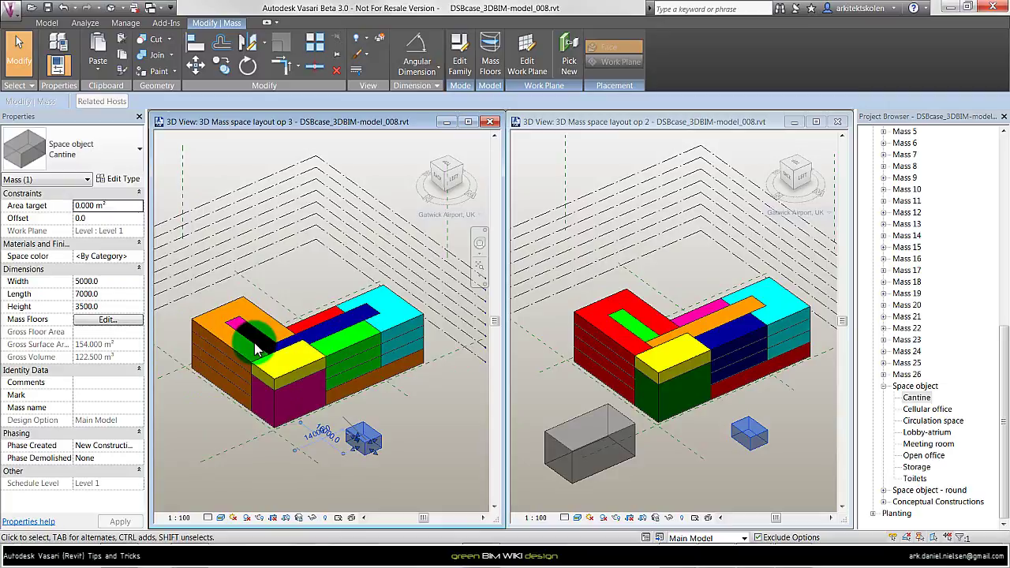
click(347, 472)
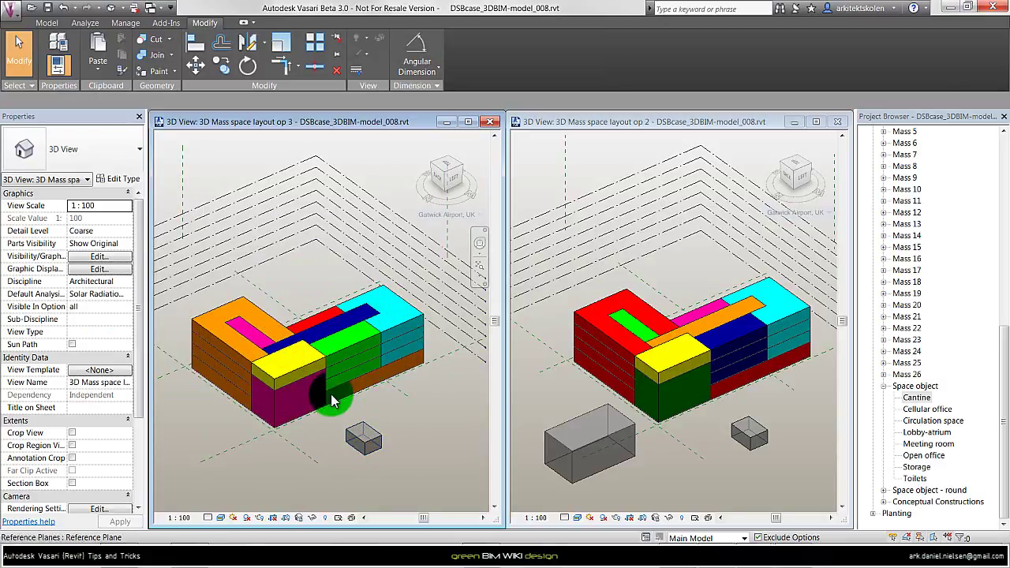
click(277, 363)
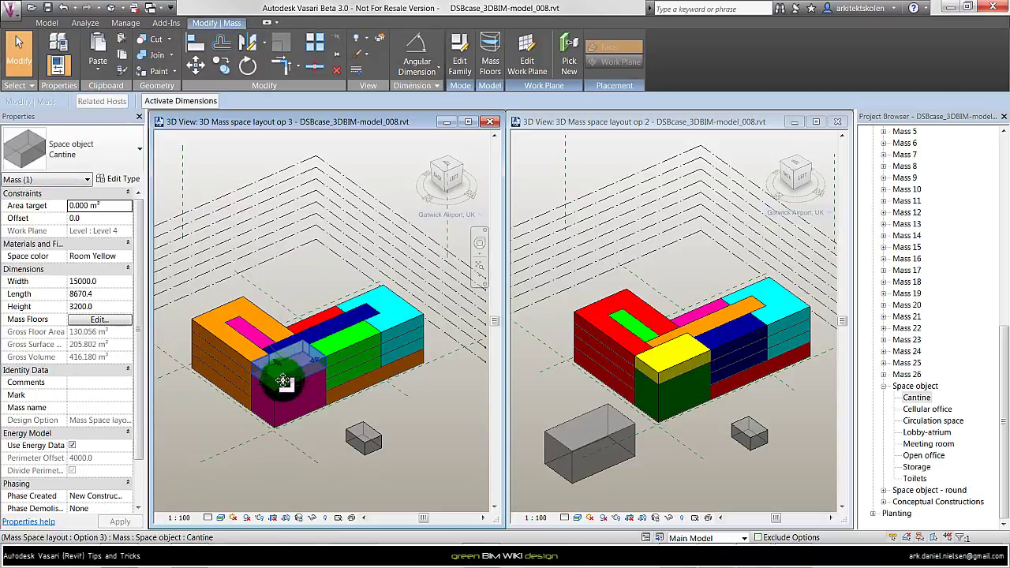
click(284, 202)
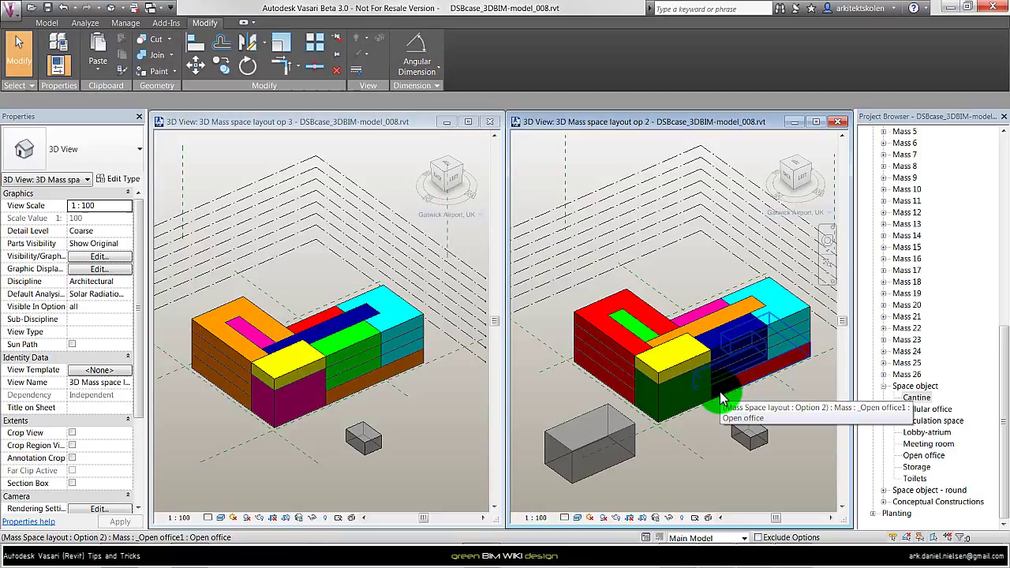
click(592, 361)
click(613, 455)
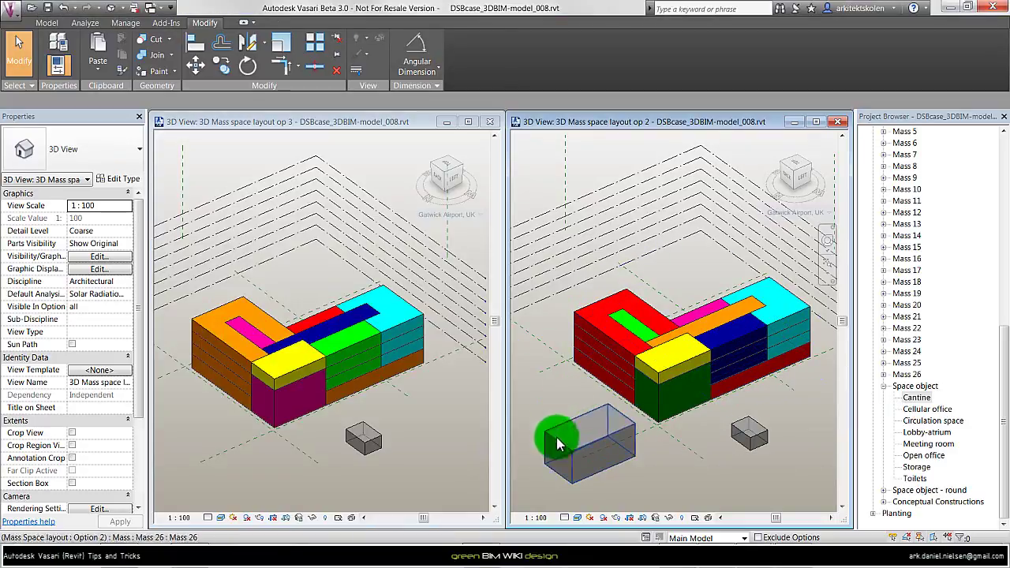
click(603, 436)
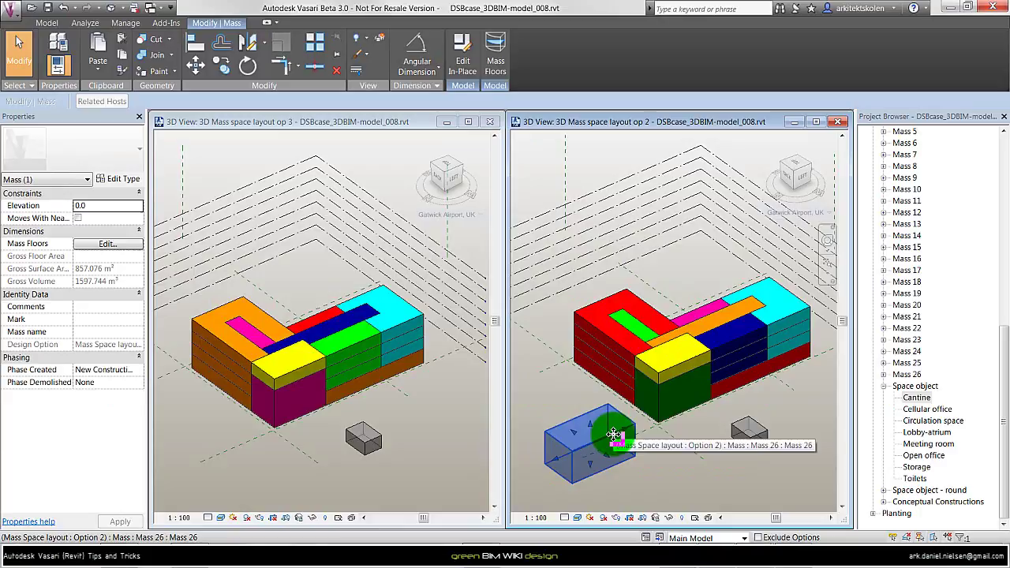
- Rename the in-place mass family 'Mass 26' to 'Test' in the Project Browser
click(906, 374)
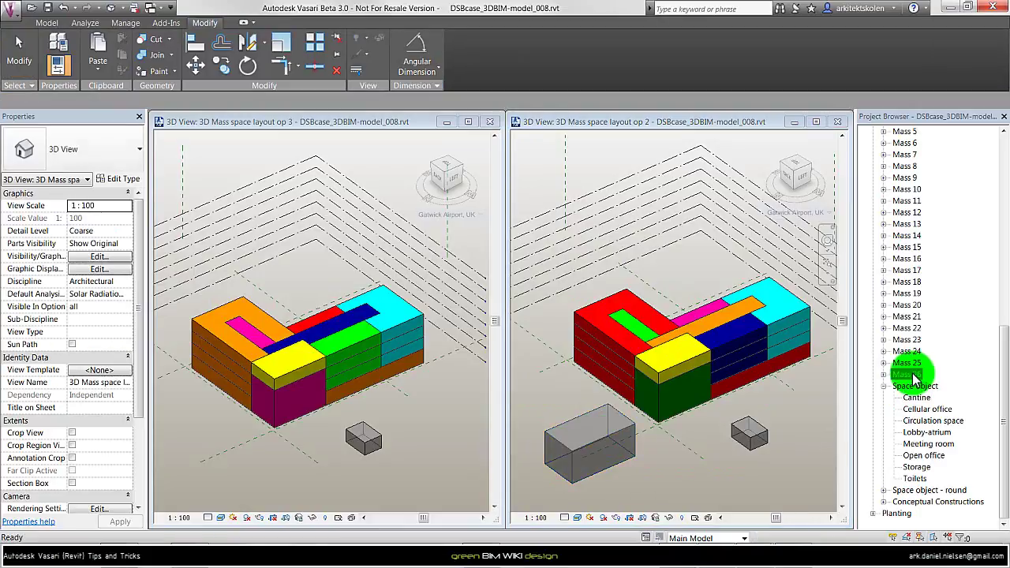
right_click(905, 374)
click(956, 412)
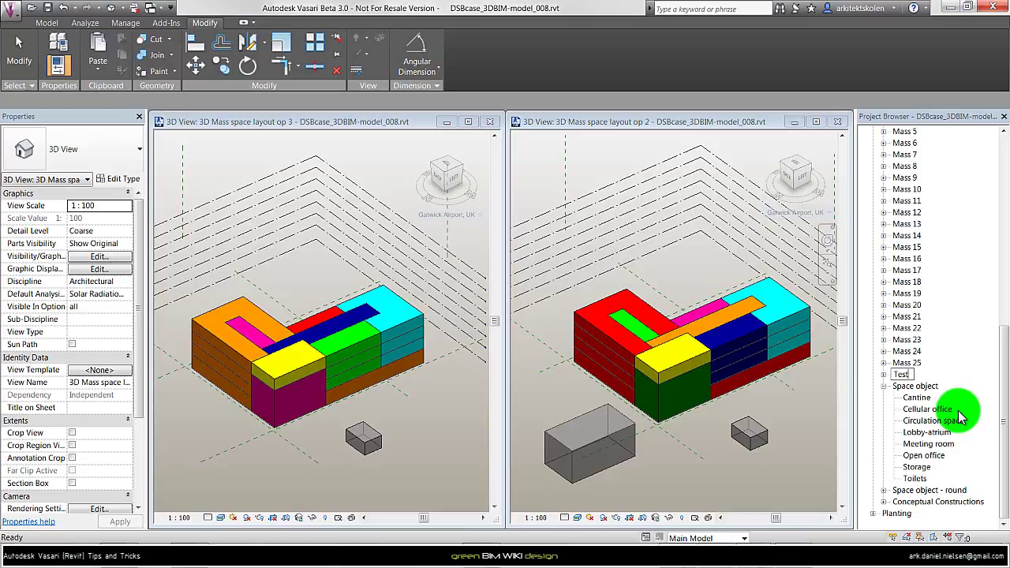
text(Test)
key(Return)
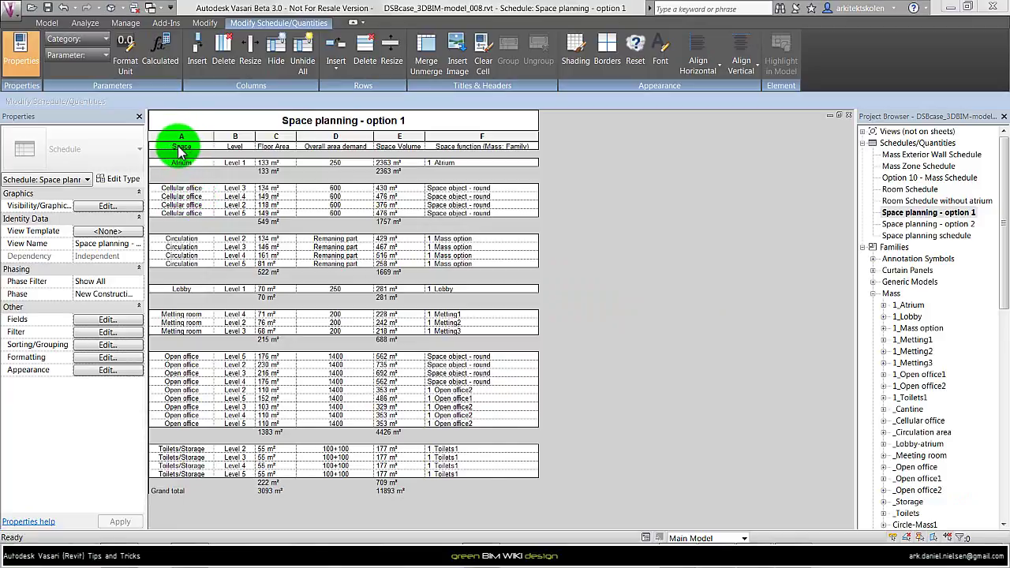
- Select the Space column in the Space planning - option 1 schedule, then return to the tiled 3D views
click(202, 160)
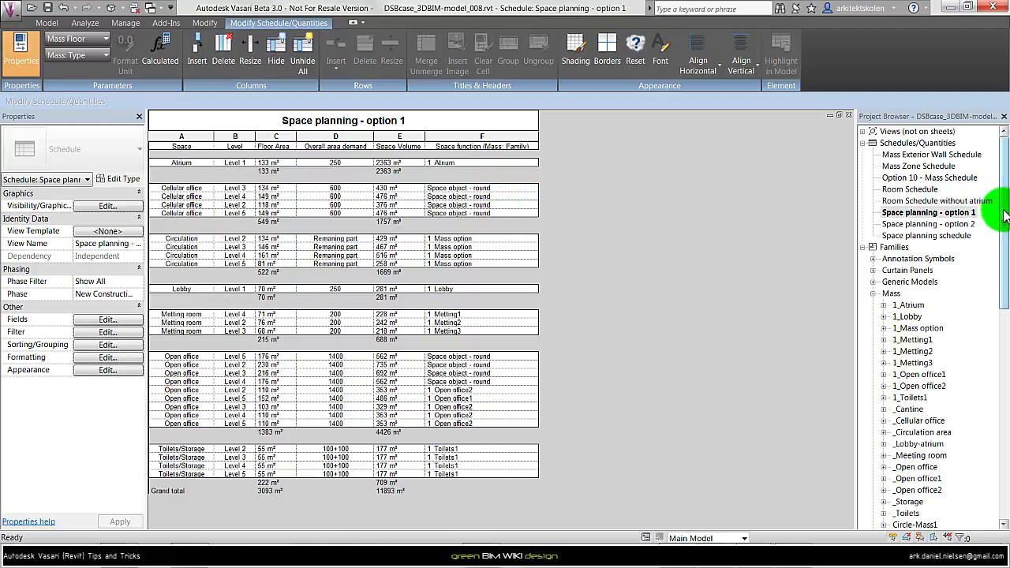
drag(1005, 222, 1002, 273)
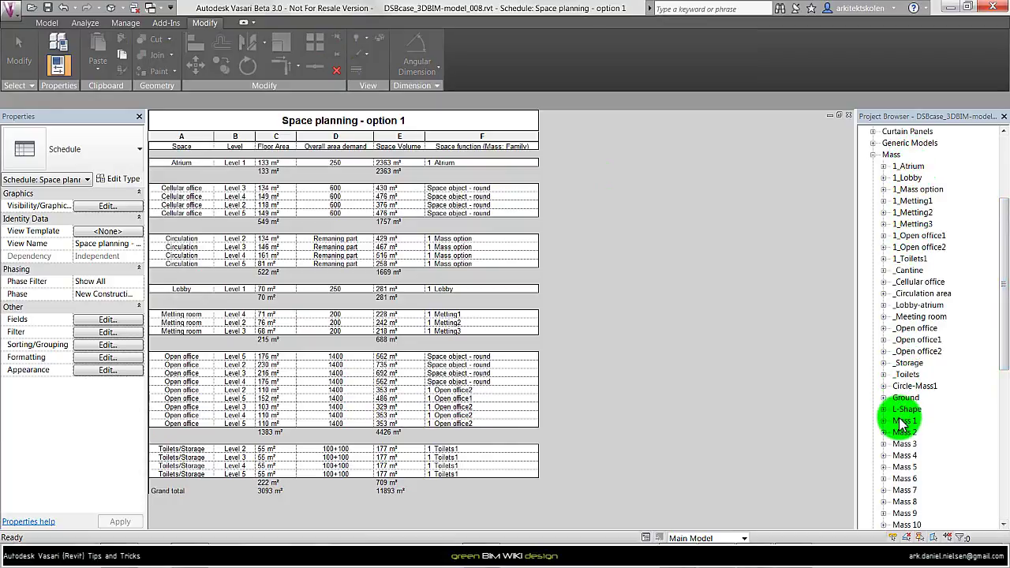
drag(1002, 273, 951, 394)
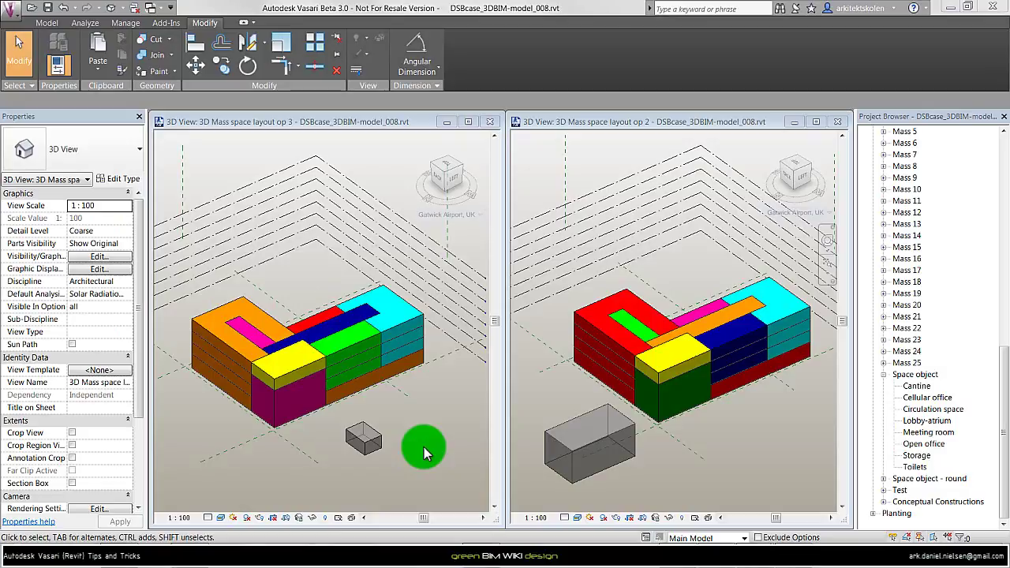
- Select the small Cantine space object in layout op 3 and enlarge its footprint
click(423, 447)
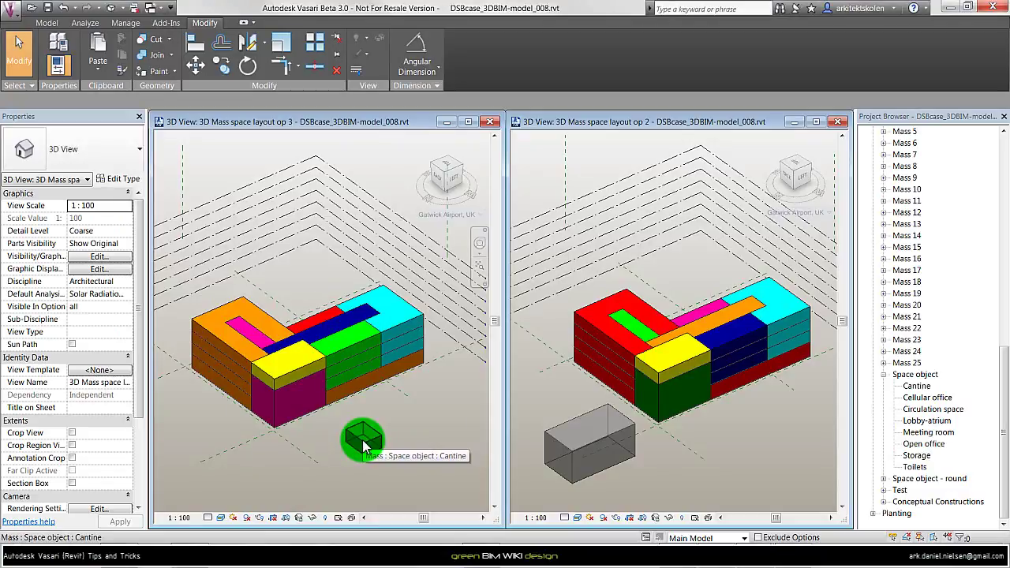
click(363, 446)
scroll(354, 465, up, 2)
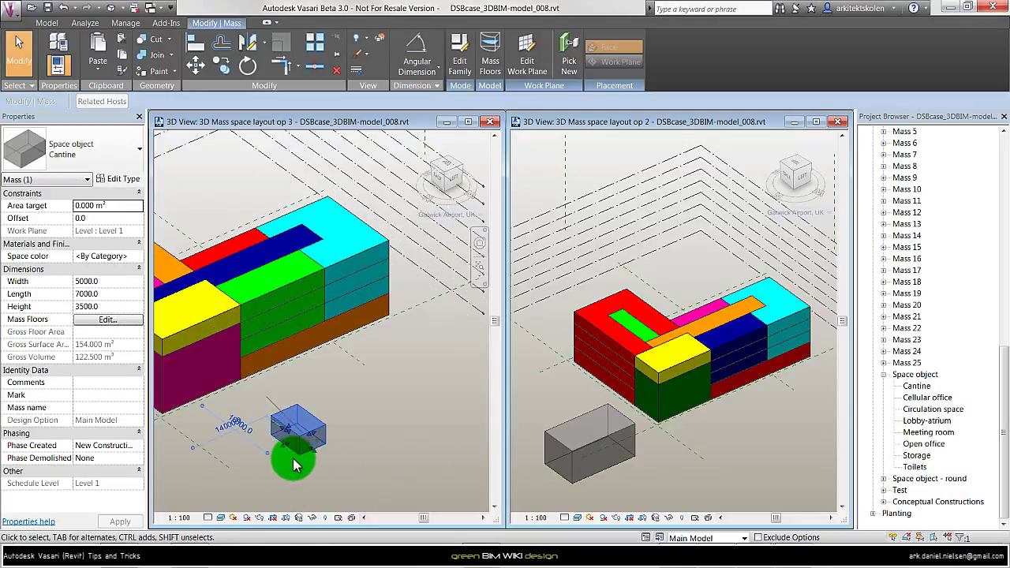
drag(314, 439, 357, 461)
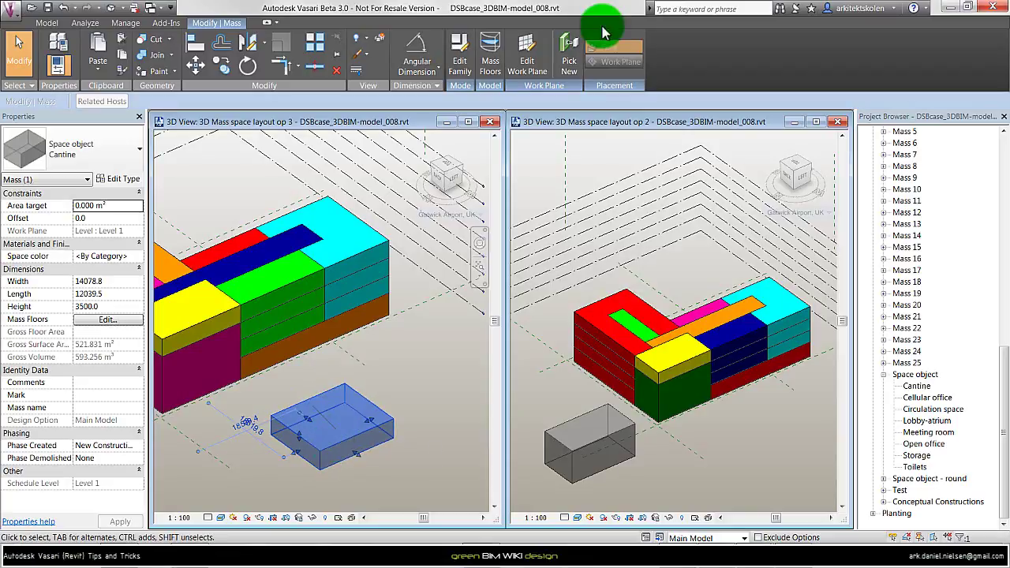
- Set the Cantine box's work plane to Level 4
click(527, 63)
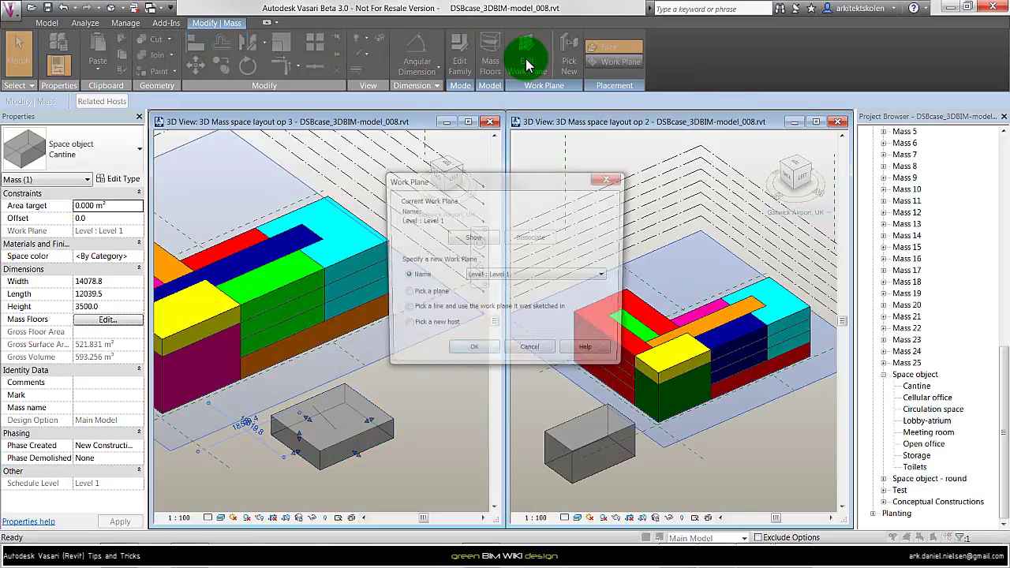
click(516, 277)
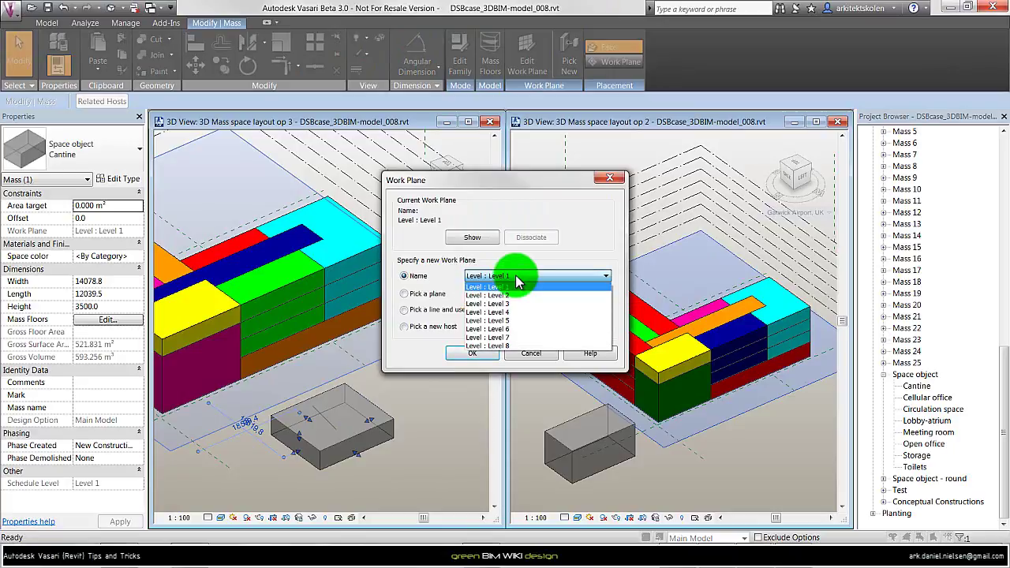
click(497, 311)
click(477, 353)
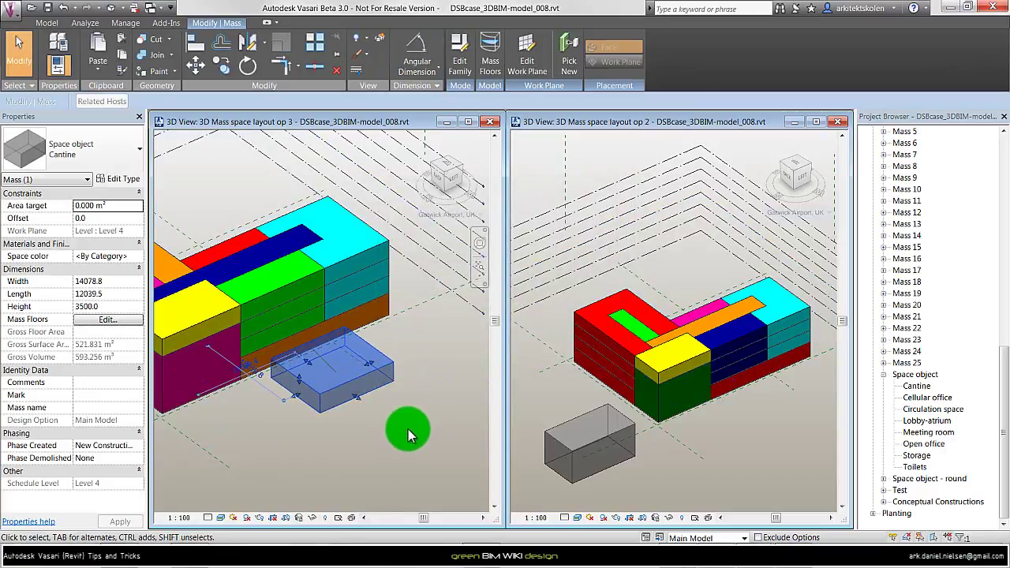
- Stretch the raised Cantine box to width 20607.8, then deselect it
shift+middle_drag(408, 429, 356, 354)
drag(396, 339, 302, 371)
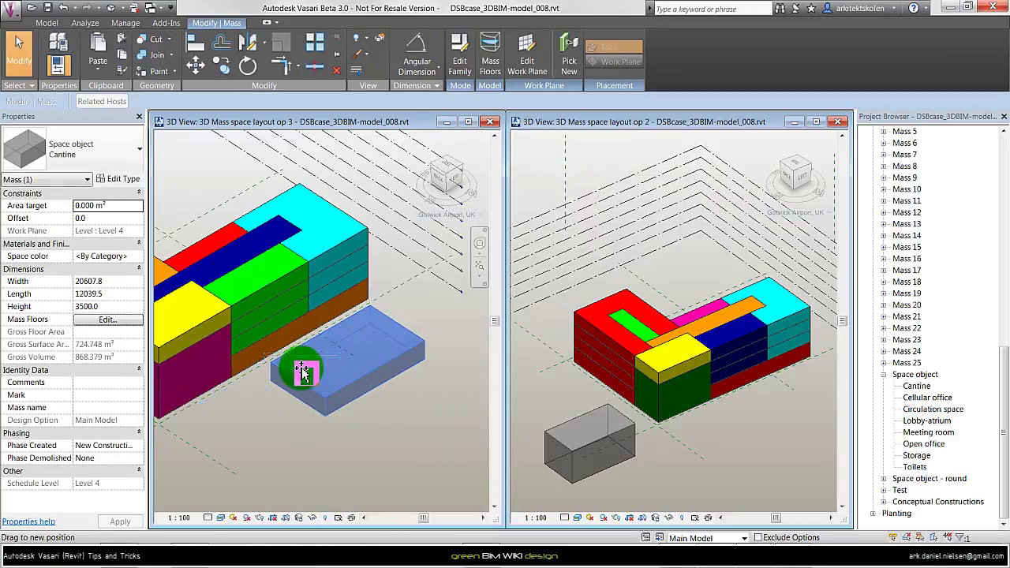
click(420, 425)
click(683, 444)
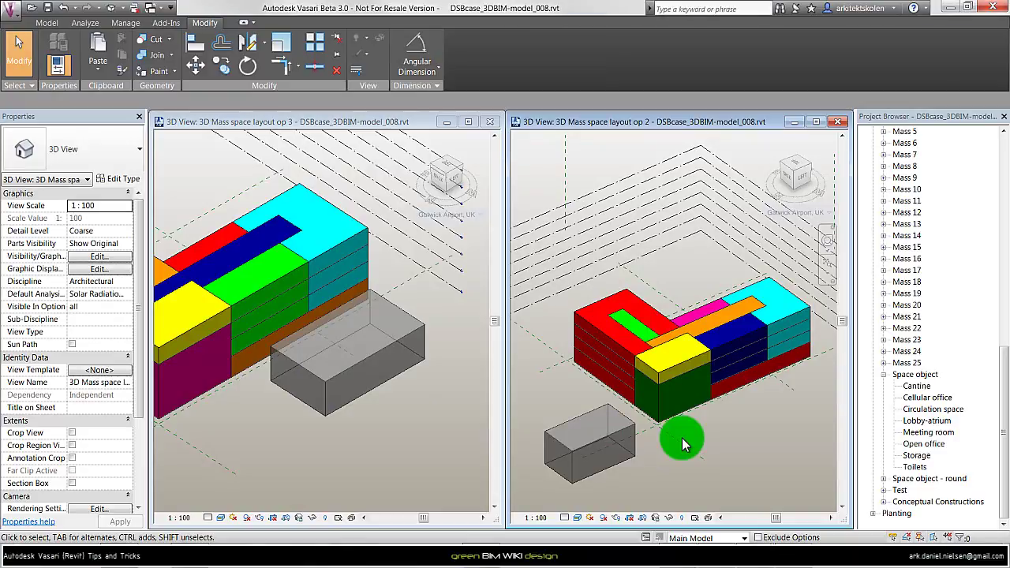
- Select the grey option 2 mass, view it from the left, and move it up a level
click(619, 446)
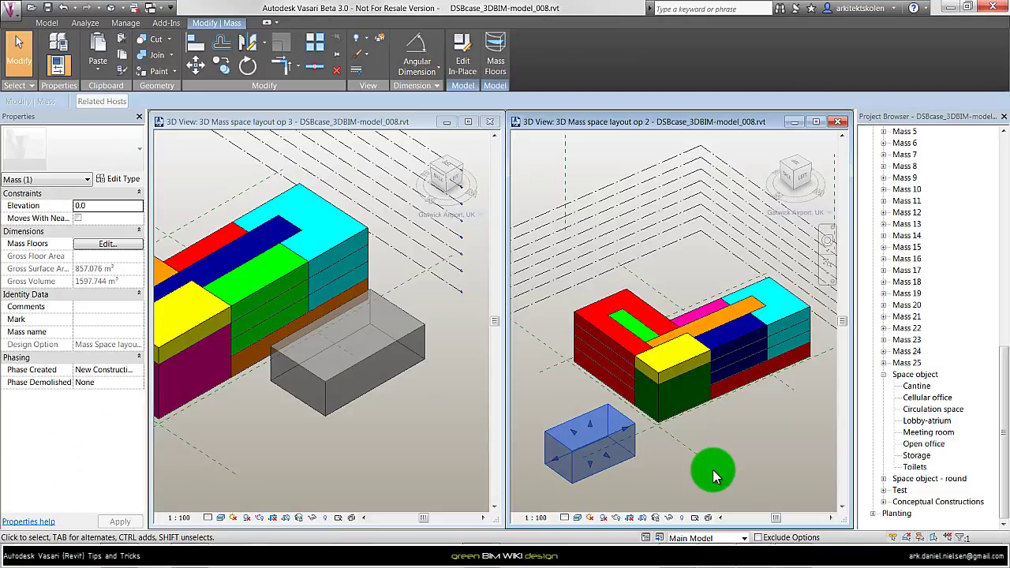
click(798, 175)
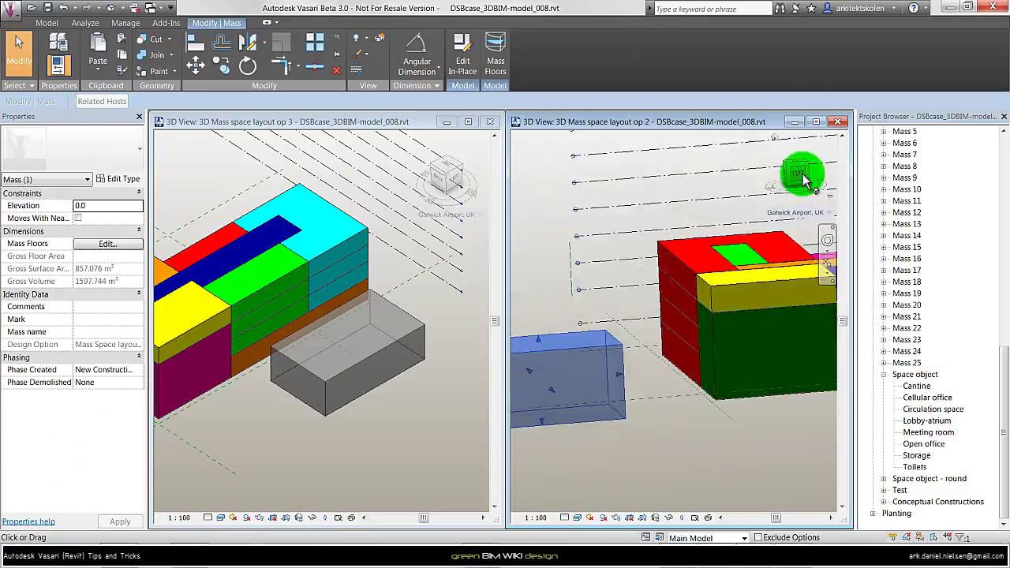
drag(642, 361, 687, 428)
click(195, 62)
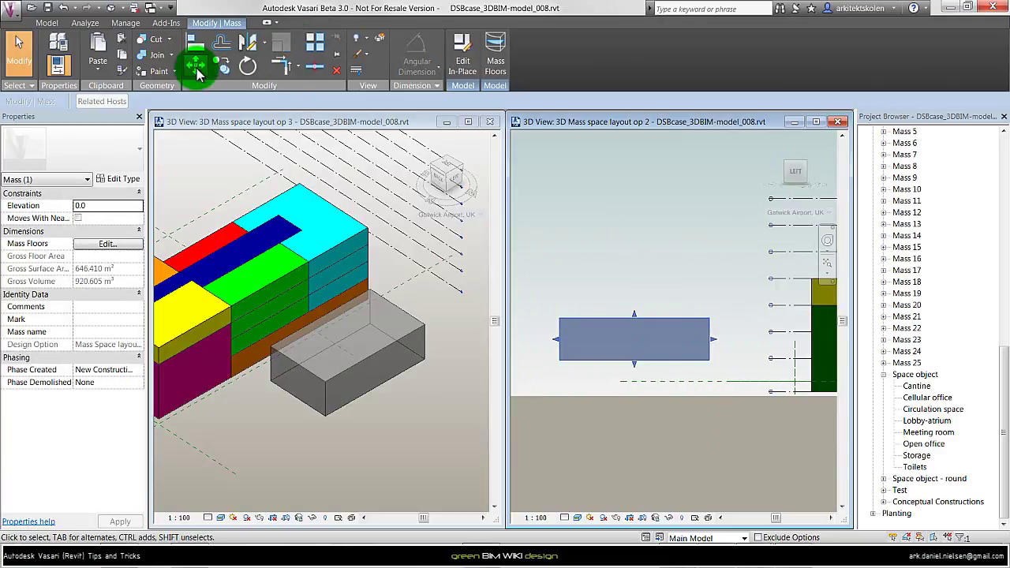
click(735, 335)
click(708, 286)
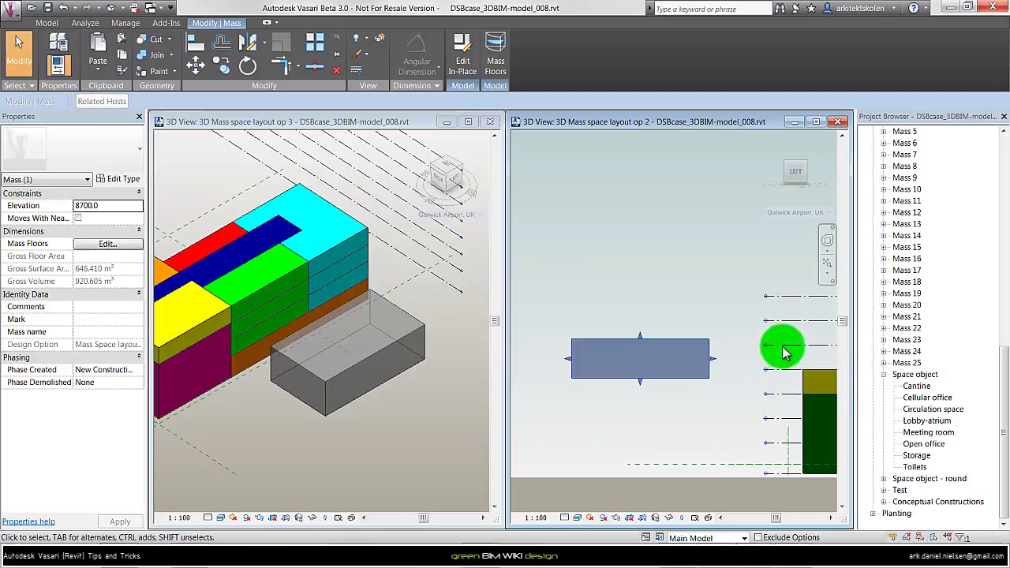
- Align the grey box's top to the reference level at elevation 8700, then reselect the mass
key(a)
key(l)
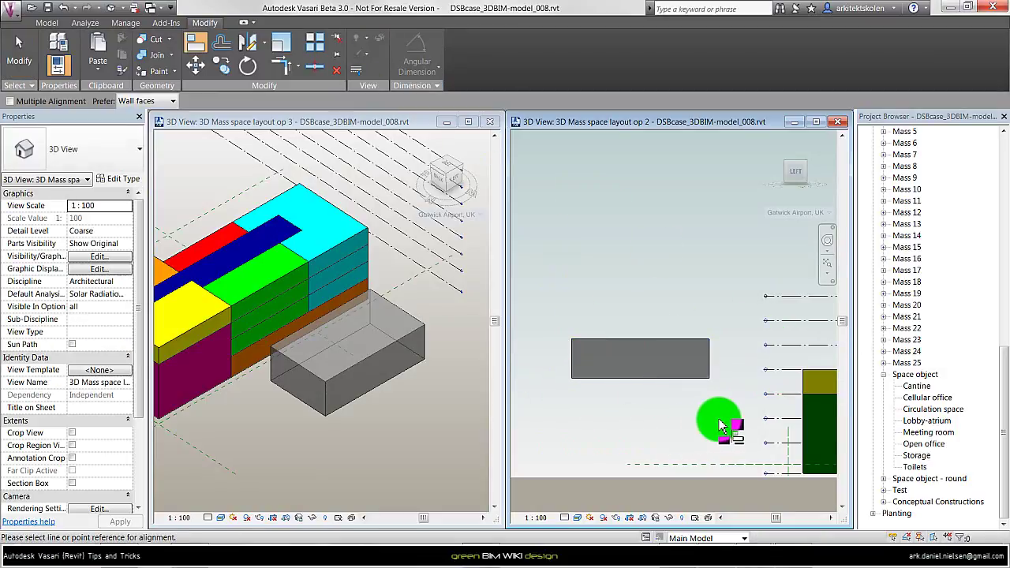
click(723, 306)
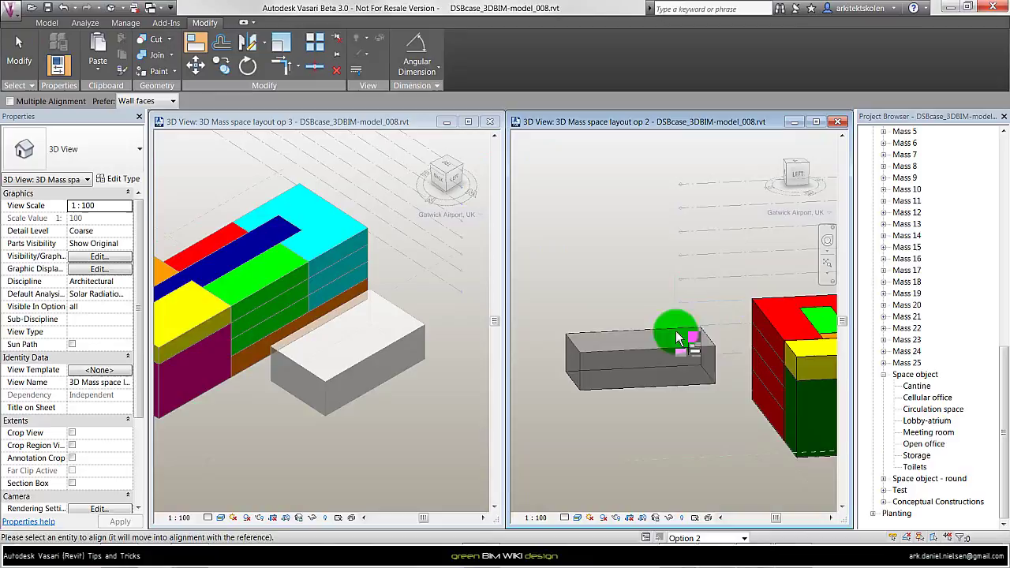
click(685, 339)
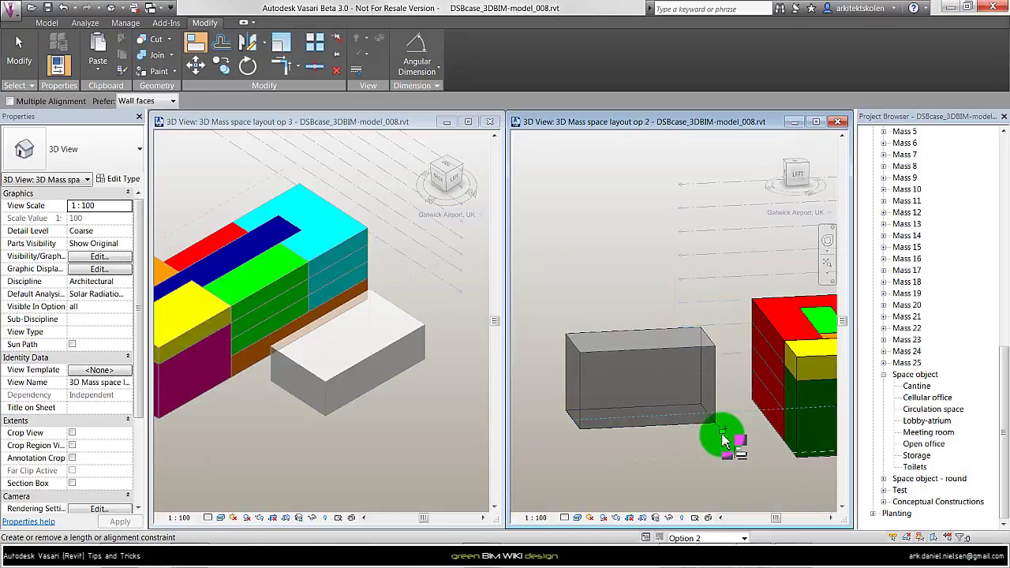
key(Escape)
click(726, 388)
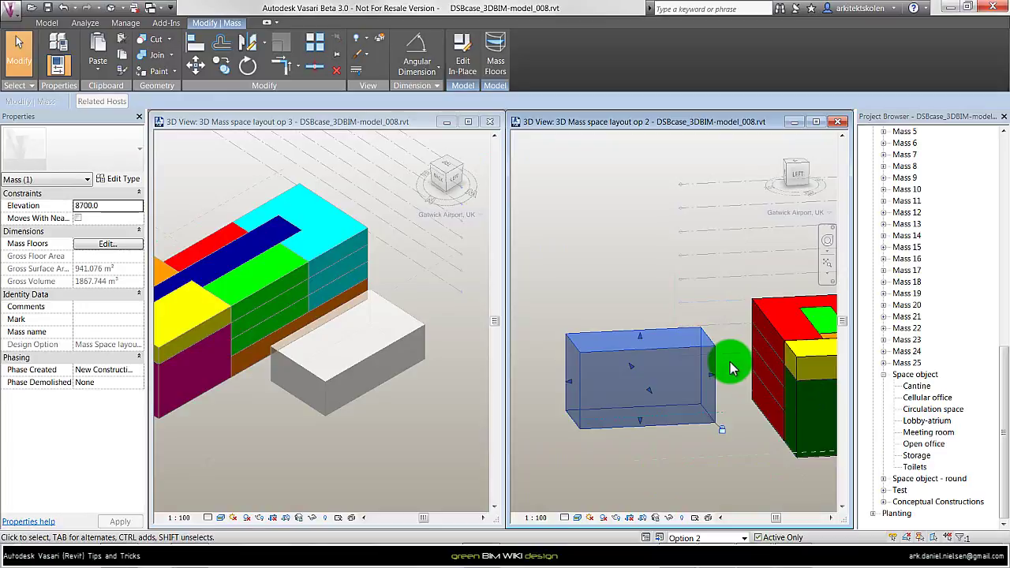
- Edit the grey mass in place, set its box form's host to Level 4, and finish the mass
click(465, 71)
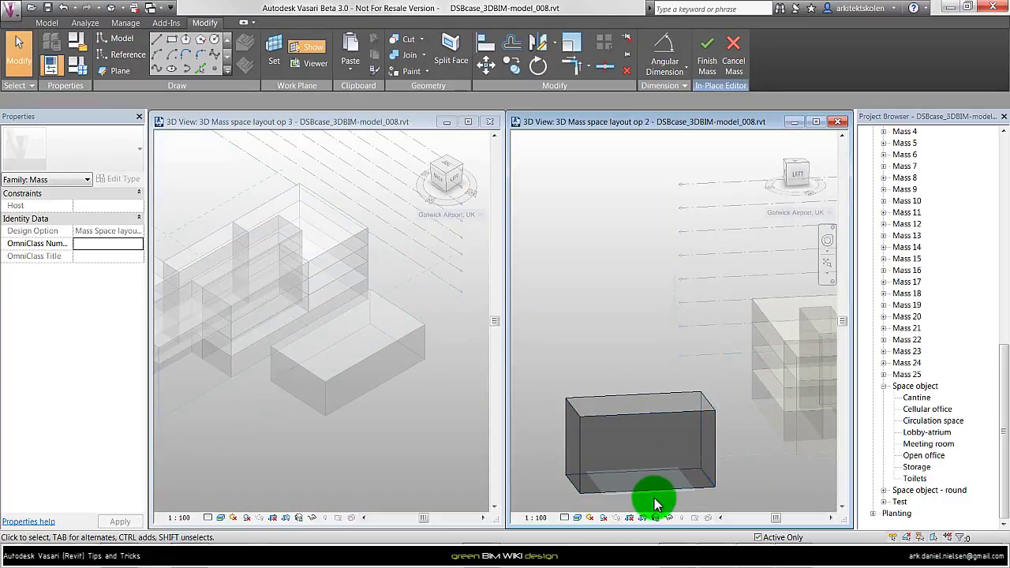
click(559, 481)
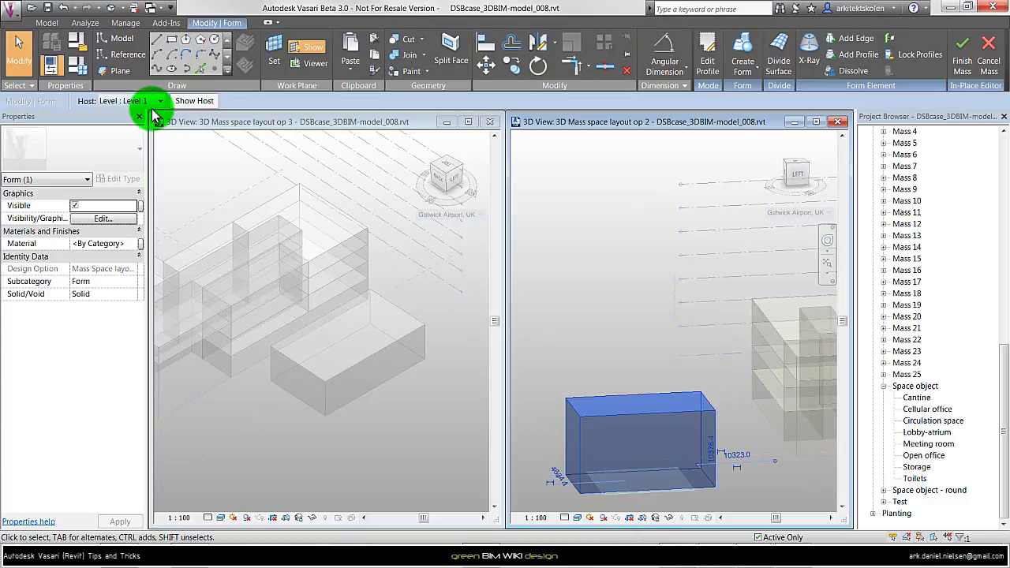
click(608, 289)
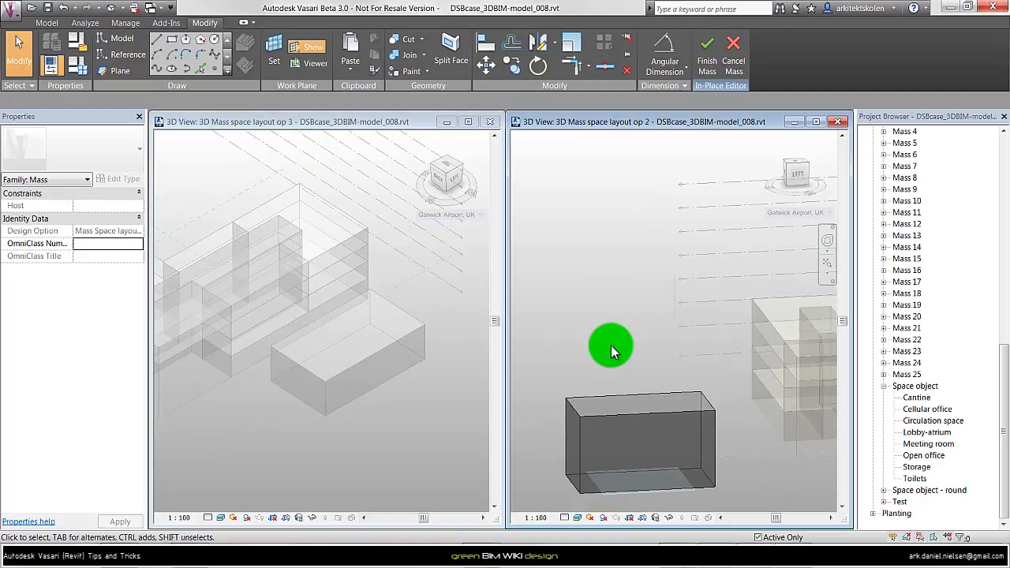
drag(545, 351, 760, 504)
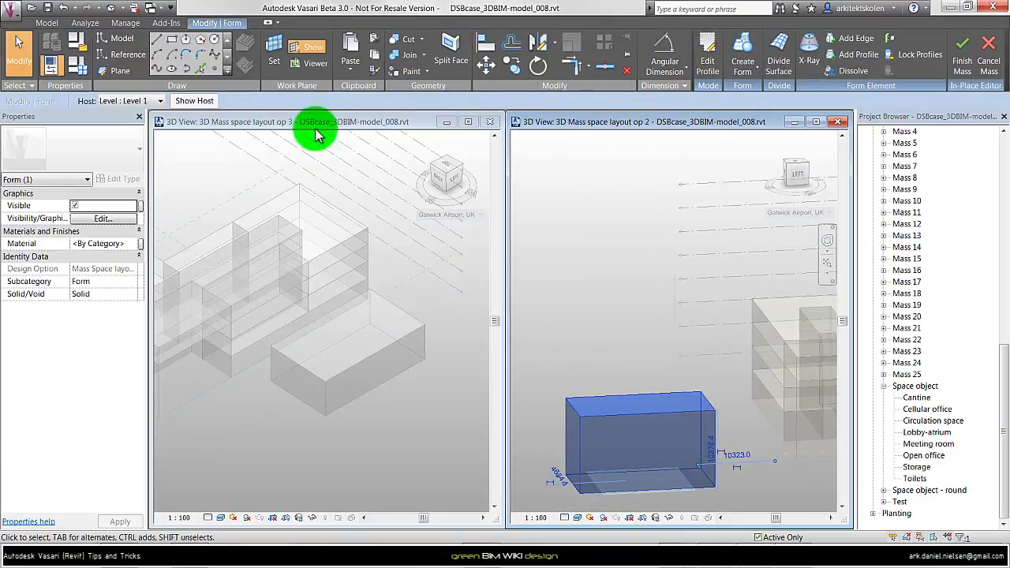
click(140, 100)
click(148, 156)
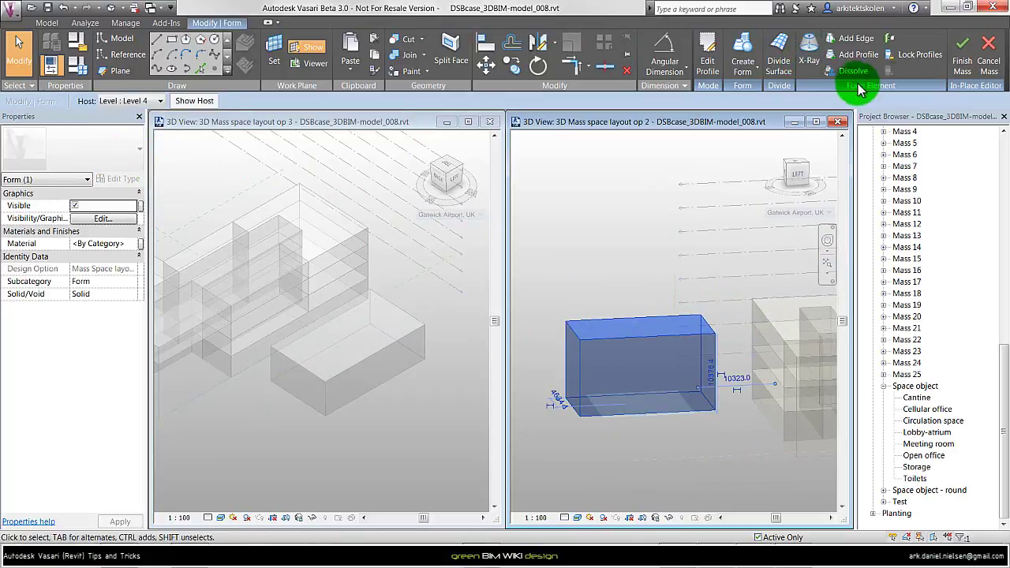
click(540, 315)
click(966, 54)
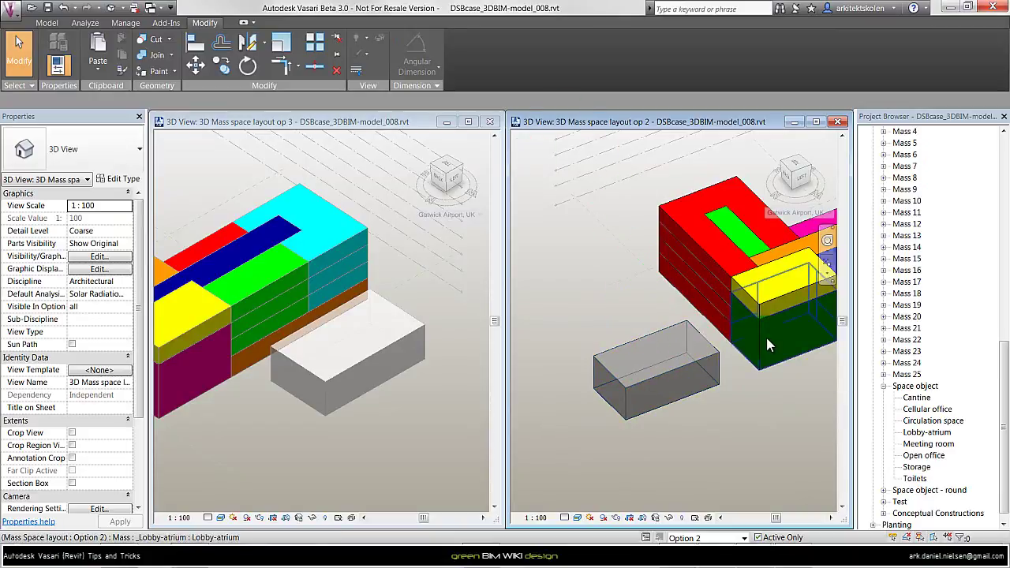
- In layout option 3, select the grey Cantine space object and turn the view to the left elevation
click(676, 360)
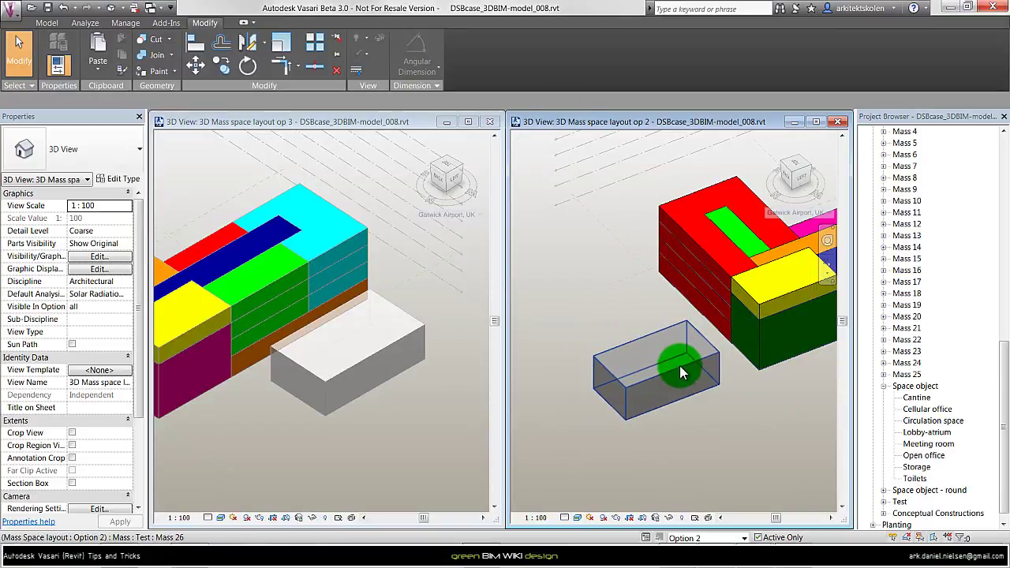
click(238, 396)
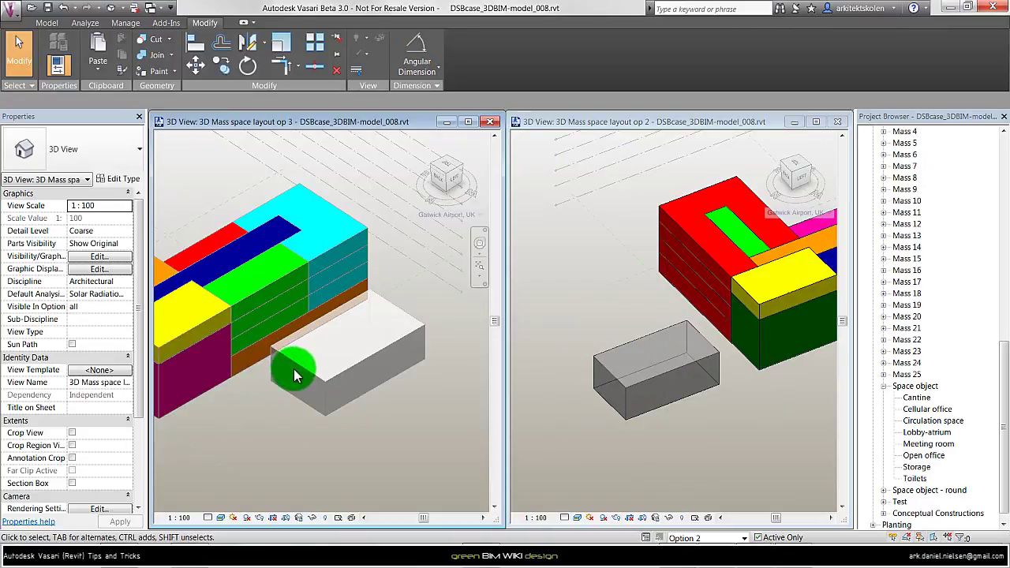
click(344, 331)
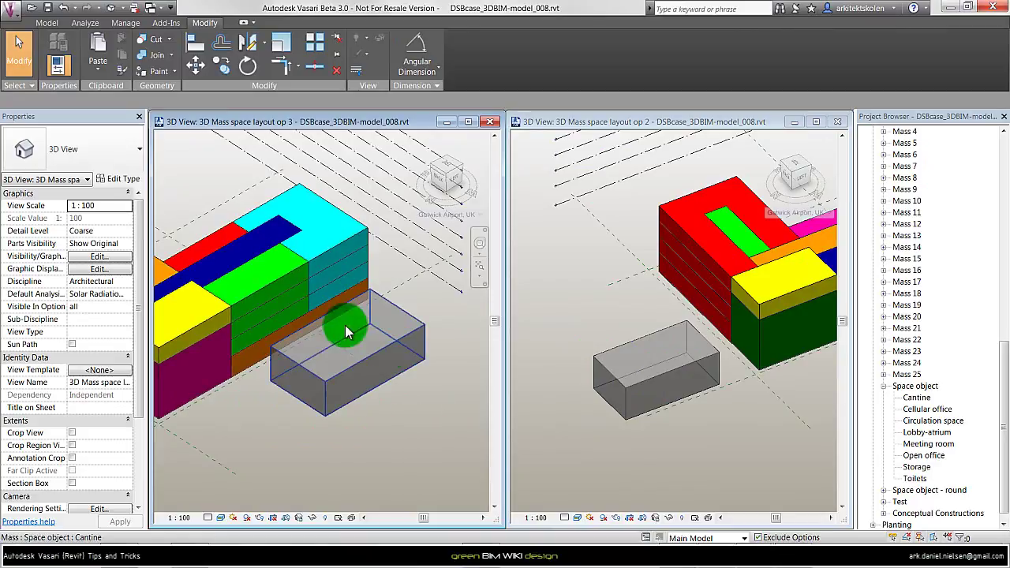
click(401, 342)
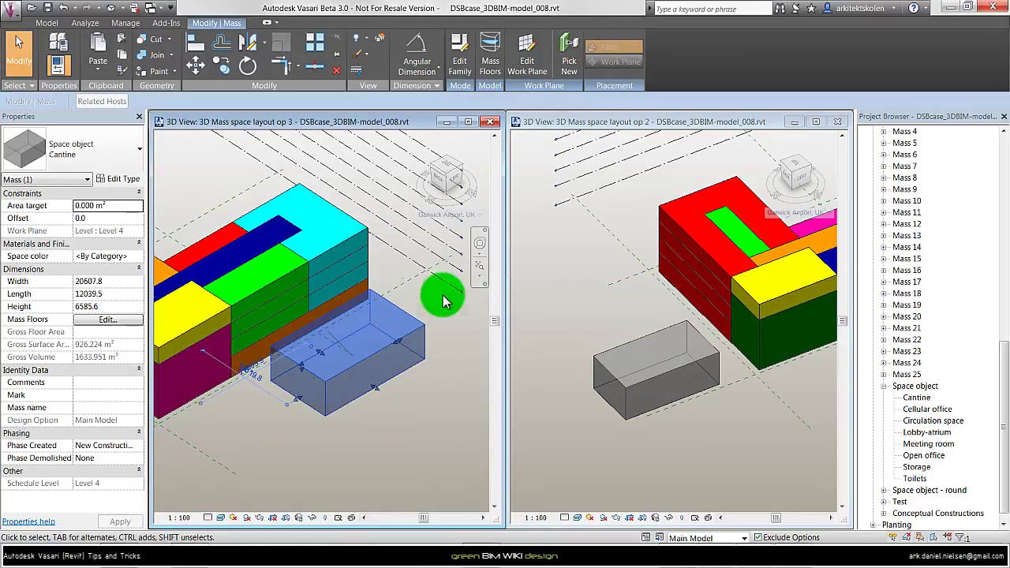
click(439, 229)
click(455, 183)
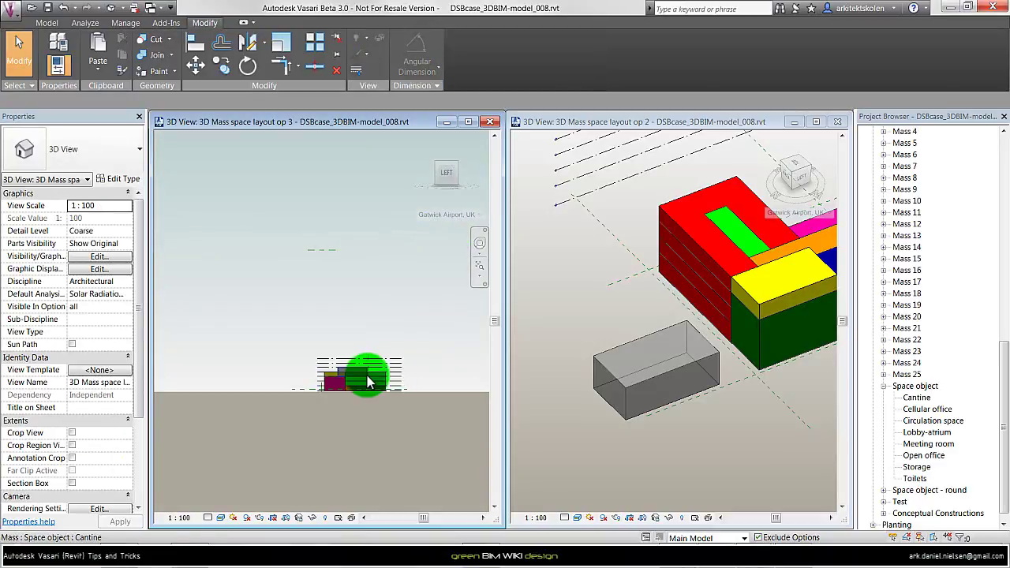
scroll(335, 359, up, 2)
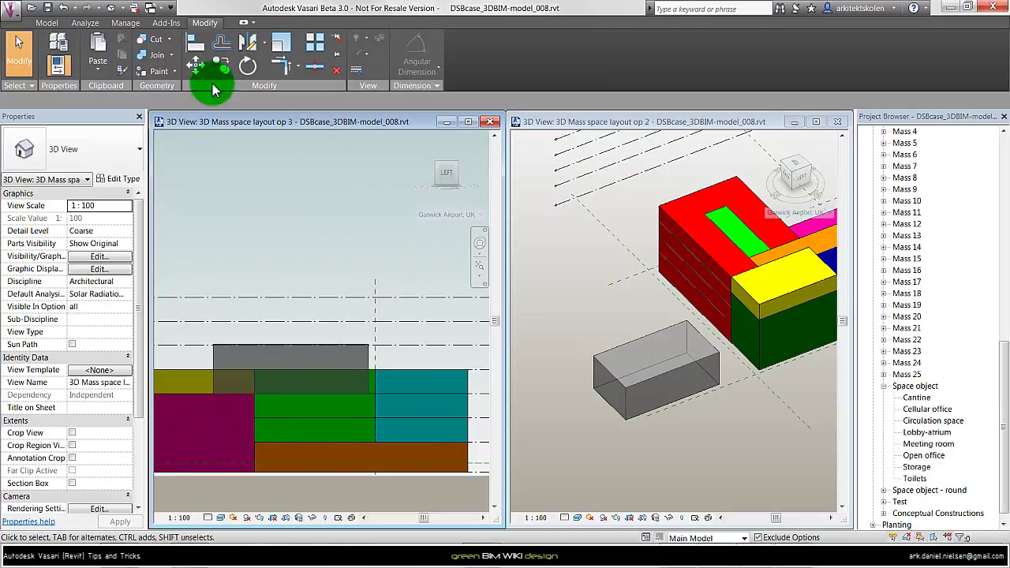
- Align the Cantine mass's top to a grid line, then return it to its original height
click(202, 49)
click(225, 320)
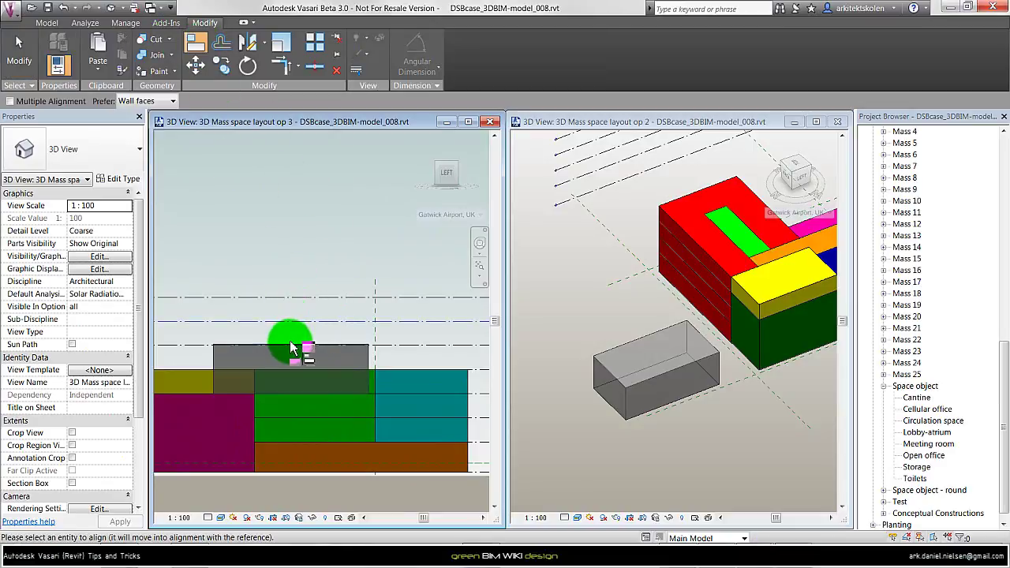
click(289, 345)
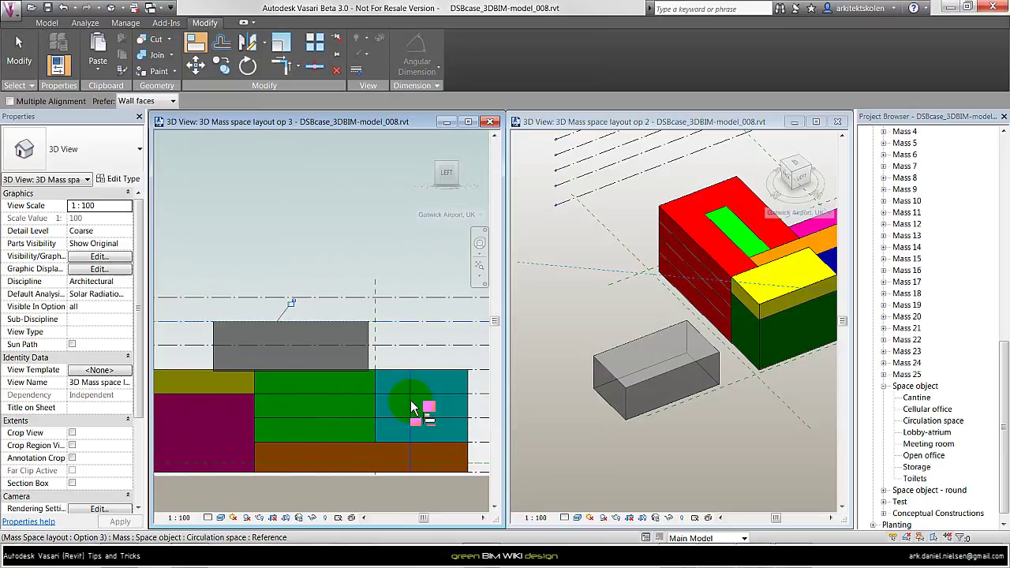
click(253, 334)
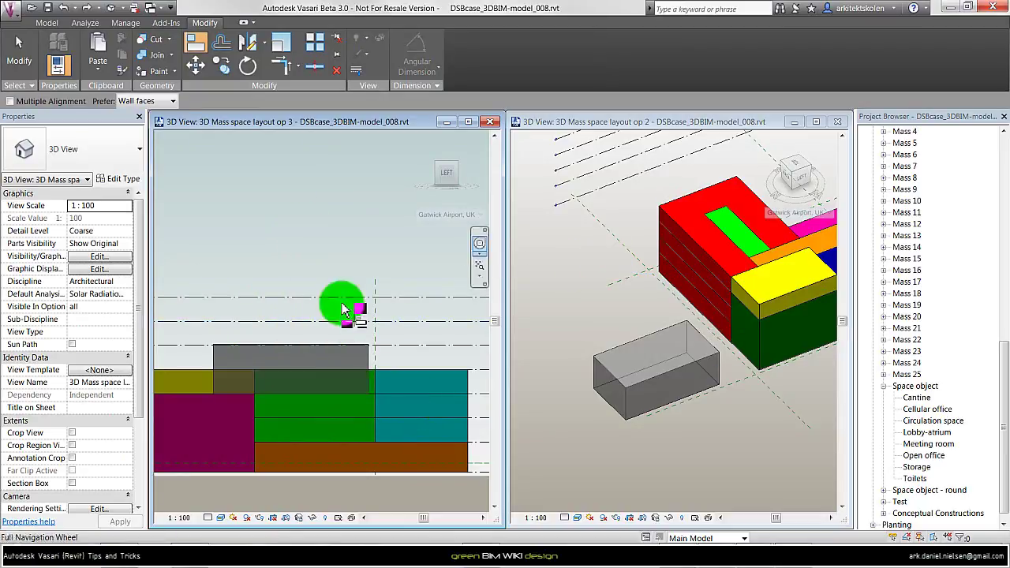
- Orbit back to isometric and align the Cantine box to the Meeting room mass face
shift+middle_drag(274, 260, 422, 349)
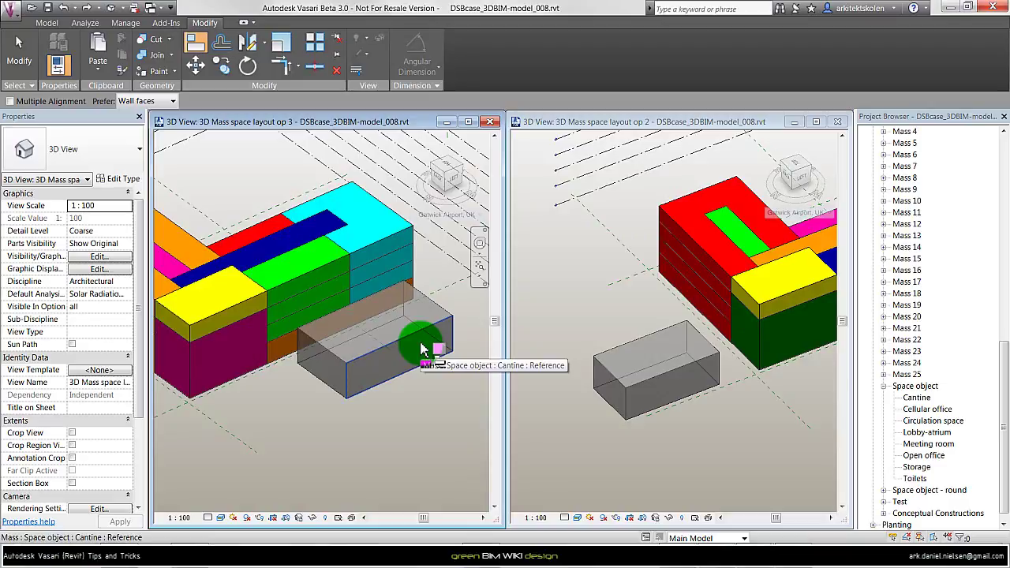
click(285, 293)
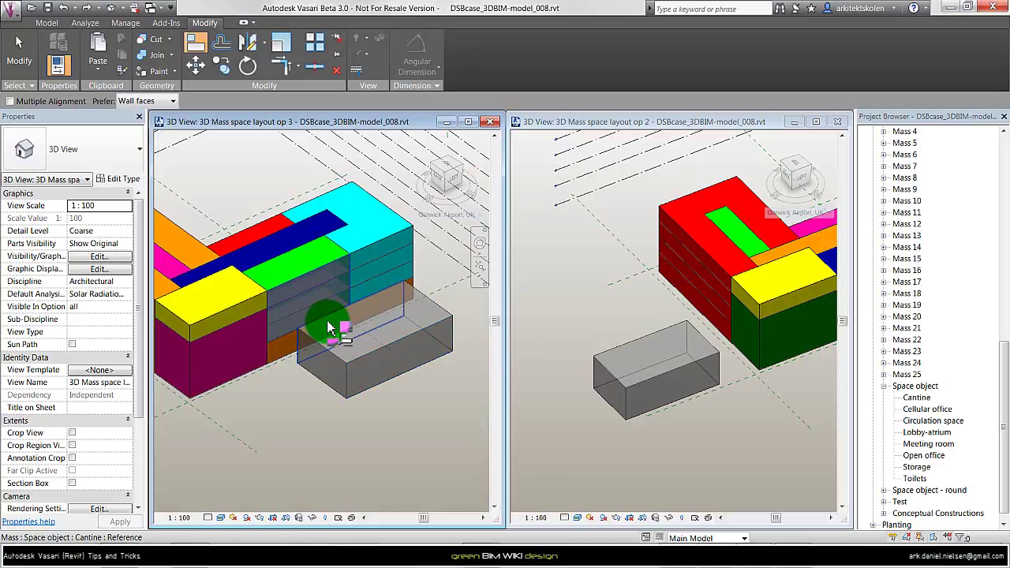
click(386, 349)
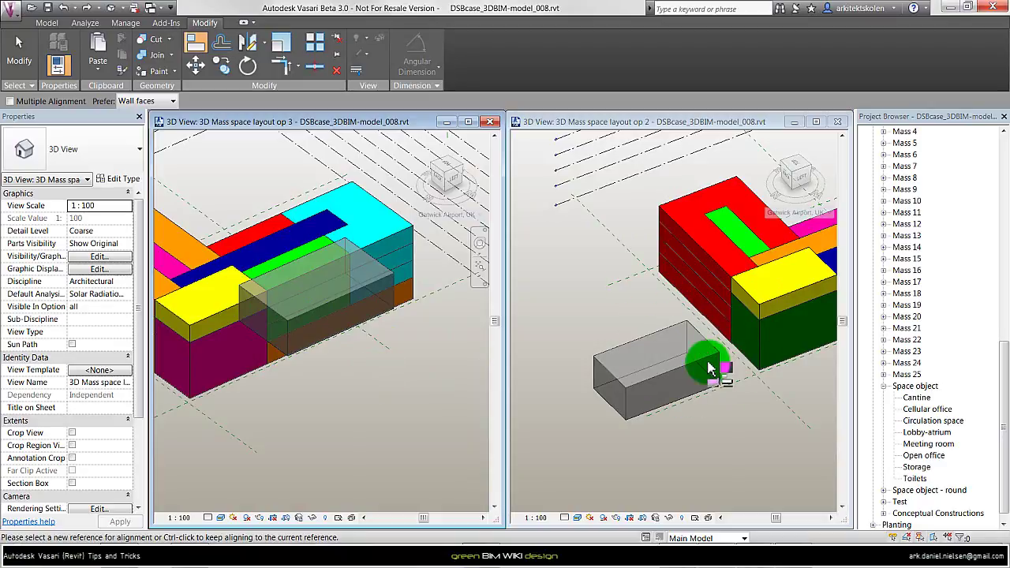
- With the AL alignment, stretch the grey Test mass to the dark green block's face
key(Escape)
key(Escape)
key(a)
key(l)
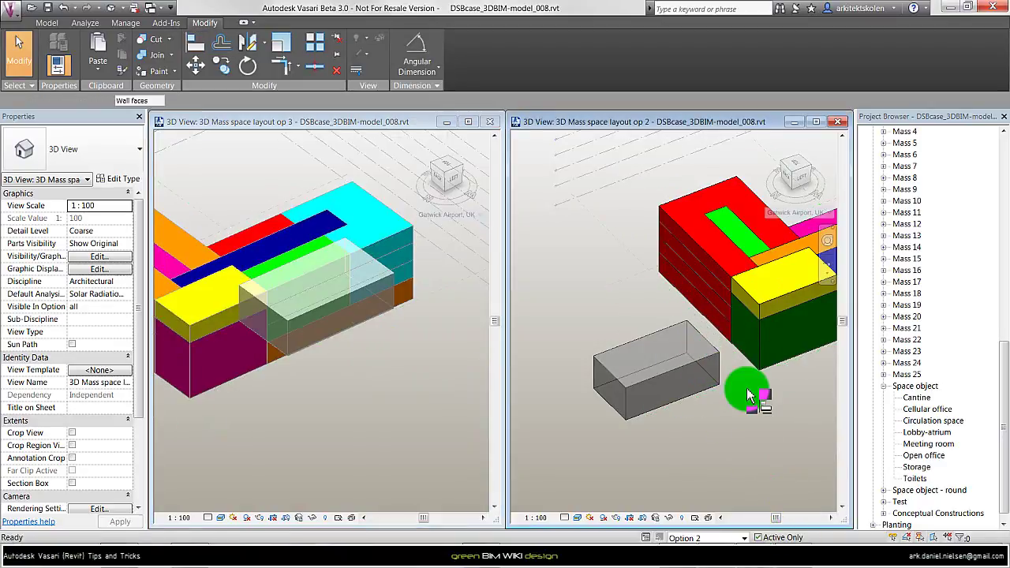
click(756, 368)
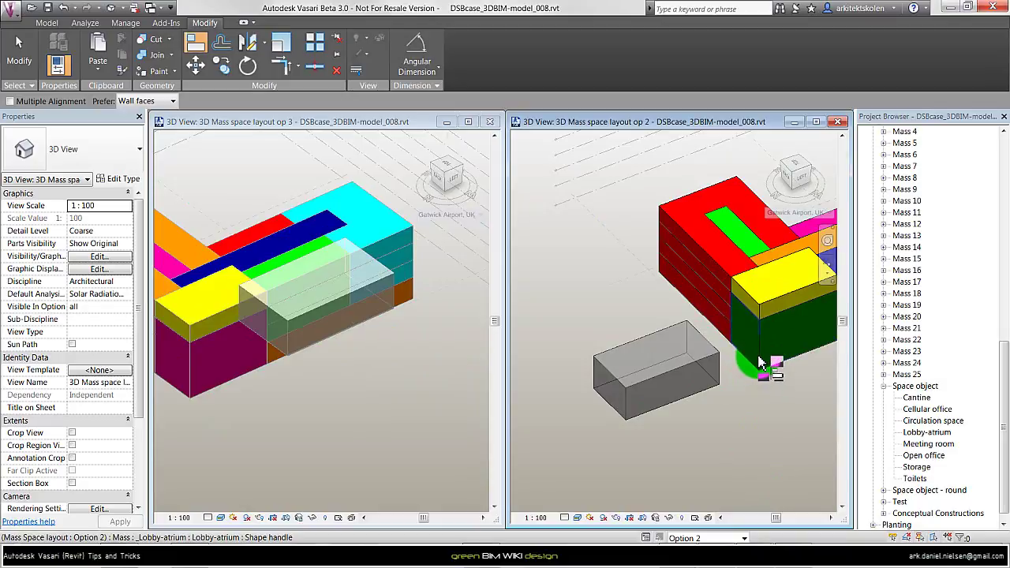
click(690, 373)
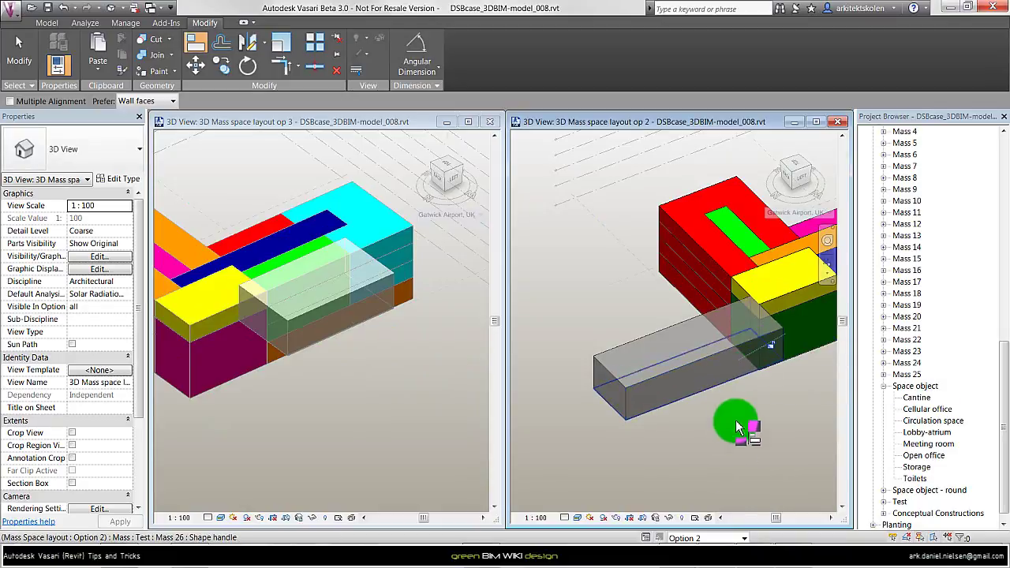
- Move the Cantine mass in layout option 3 down and to the right
key(Escape)
click(351, 351)
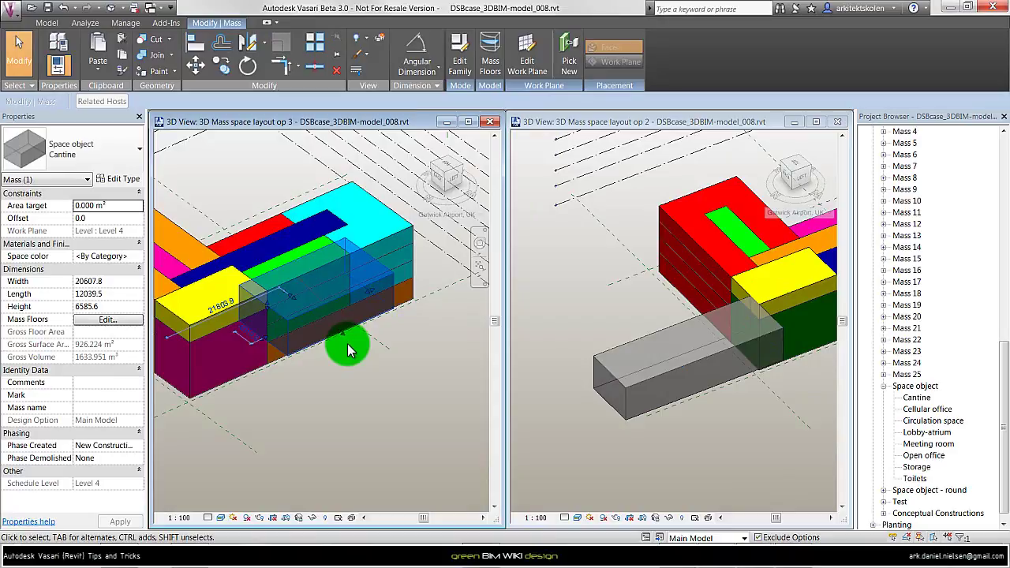
drag(347, 347, 370, 358)
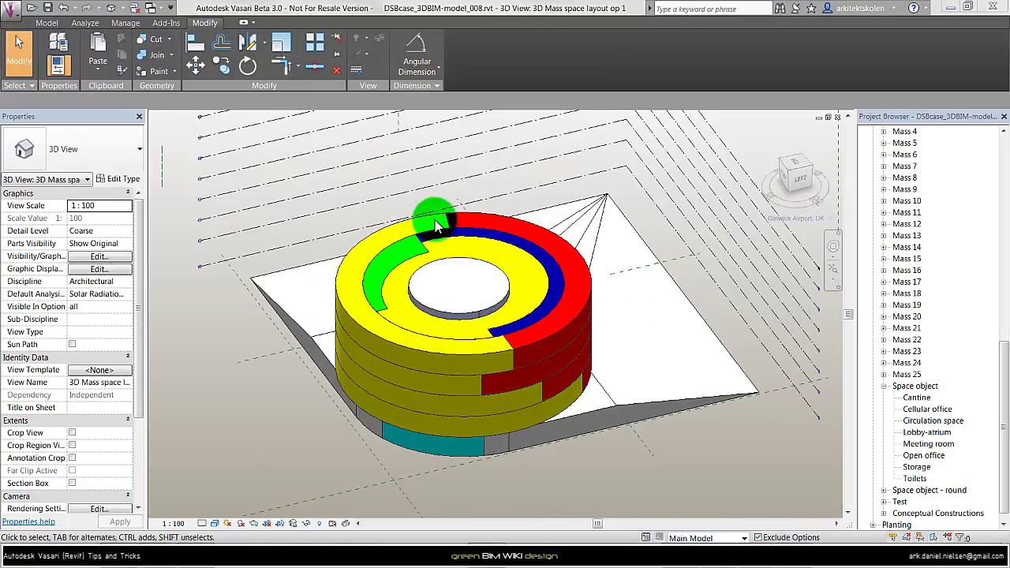
scroll(356, 250, up, 2)
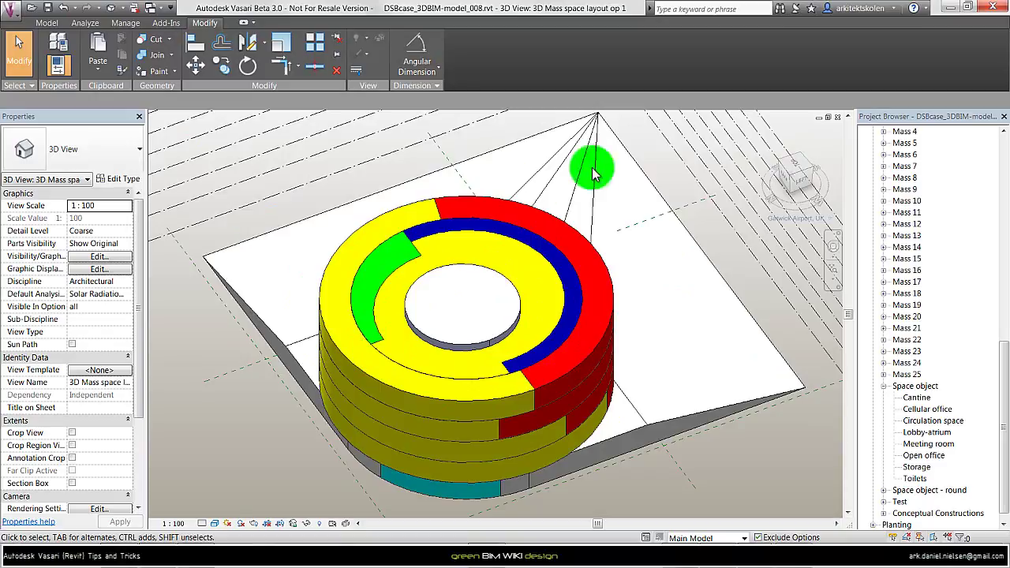
click(793, 169)
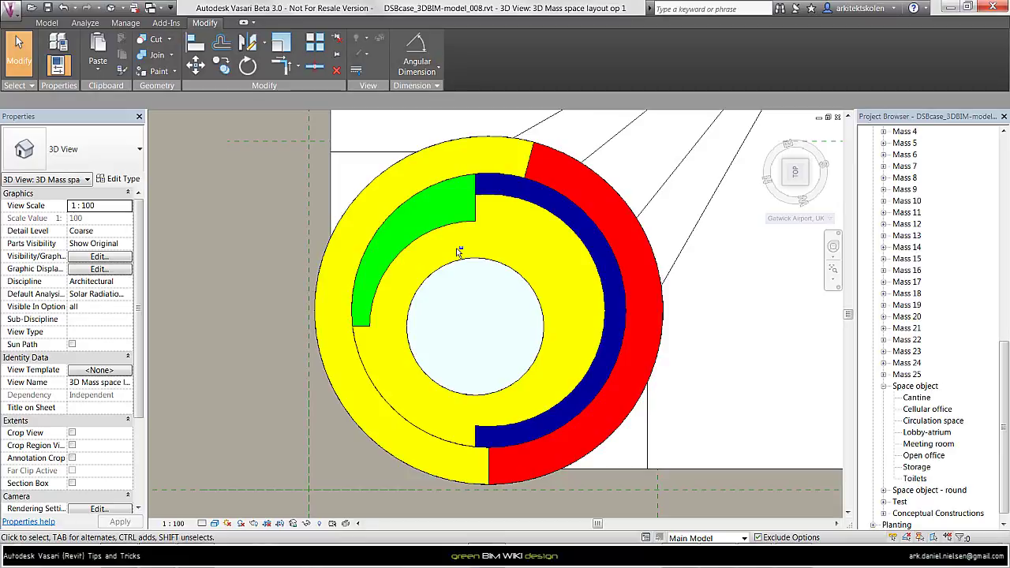
shift+middle_drag(456, 247, 319, 316)
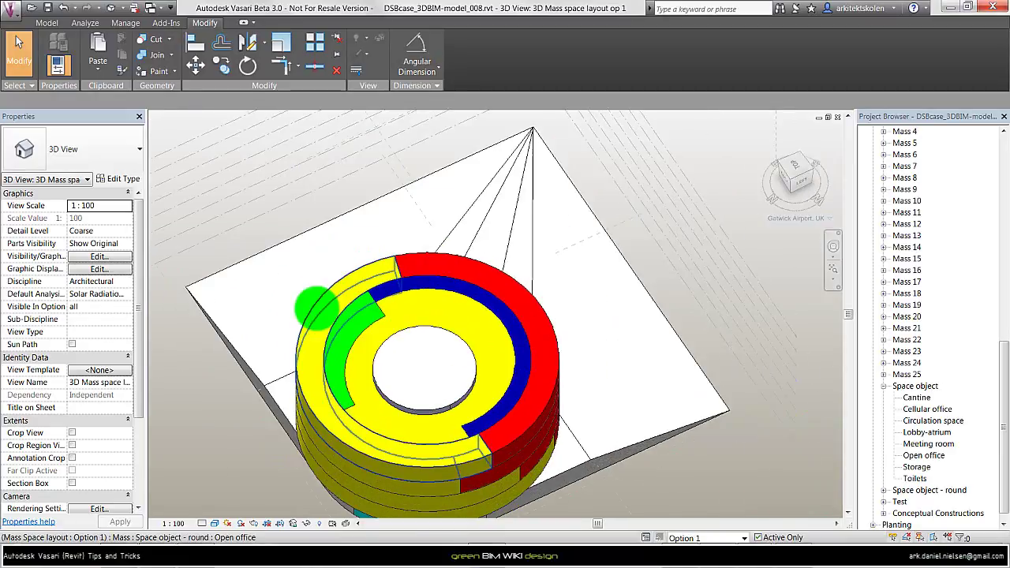
click(315, 308)
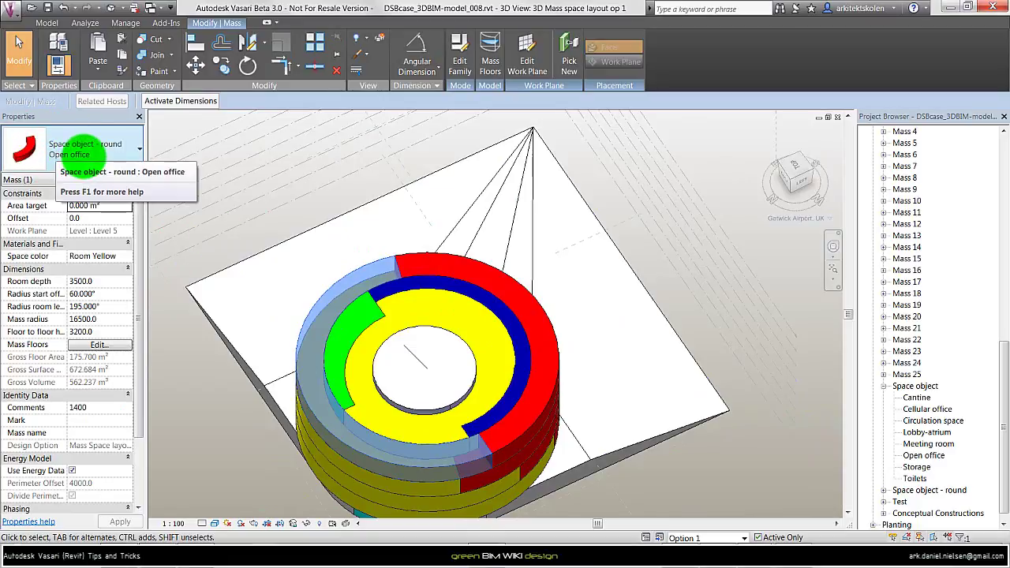
key(Escape)
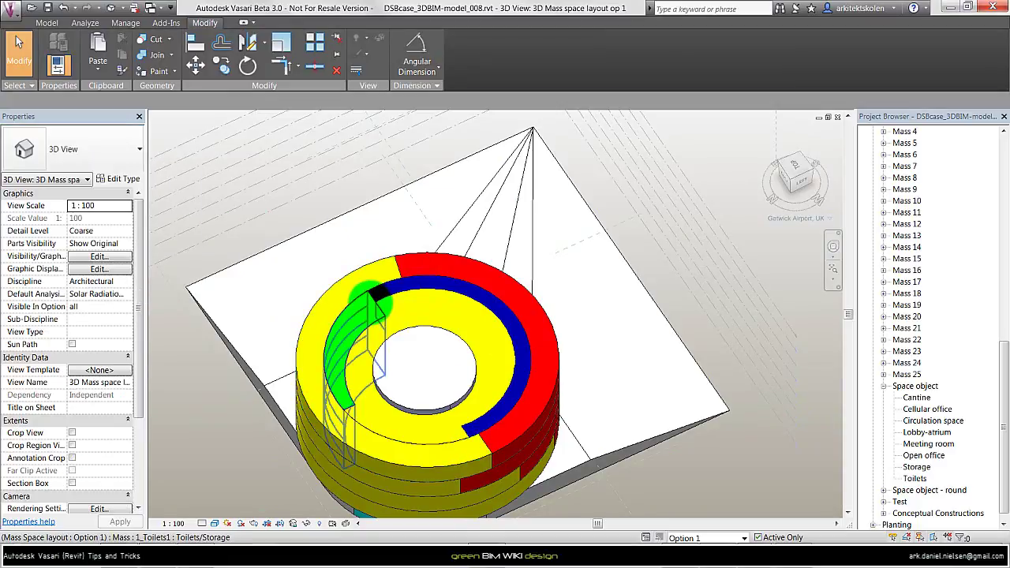
click(371, 297)
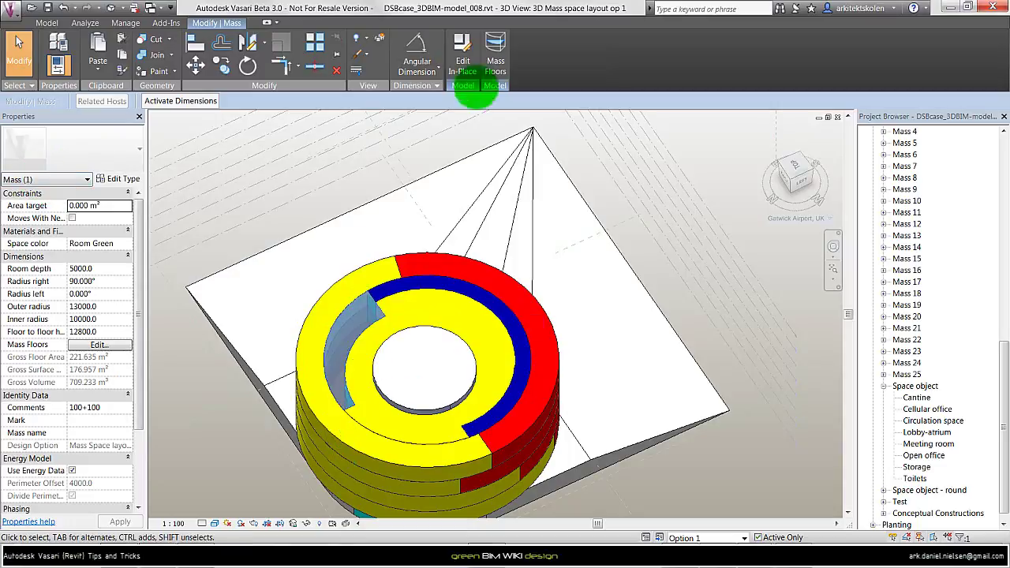
click(462, 53)
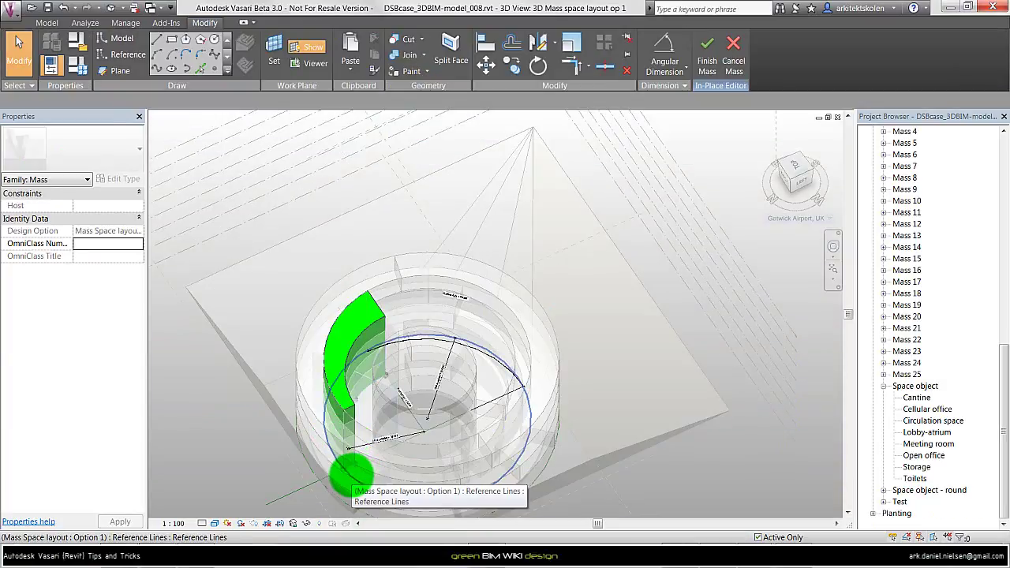
click(351, 473)
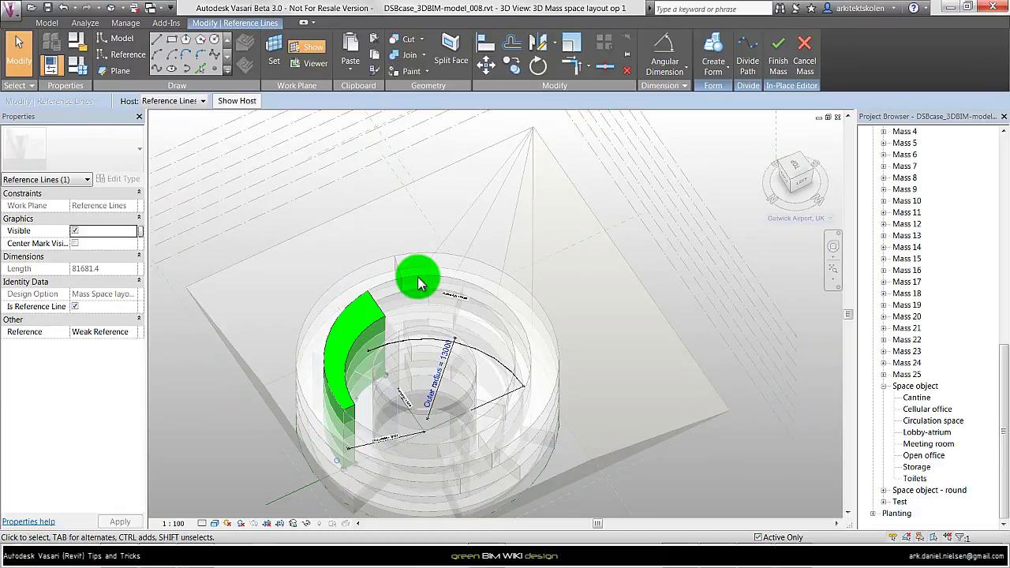
click(777, 52)
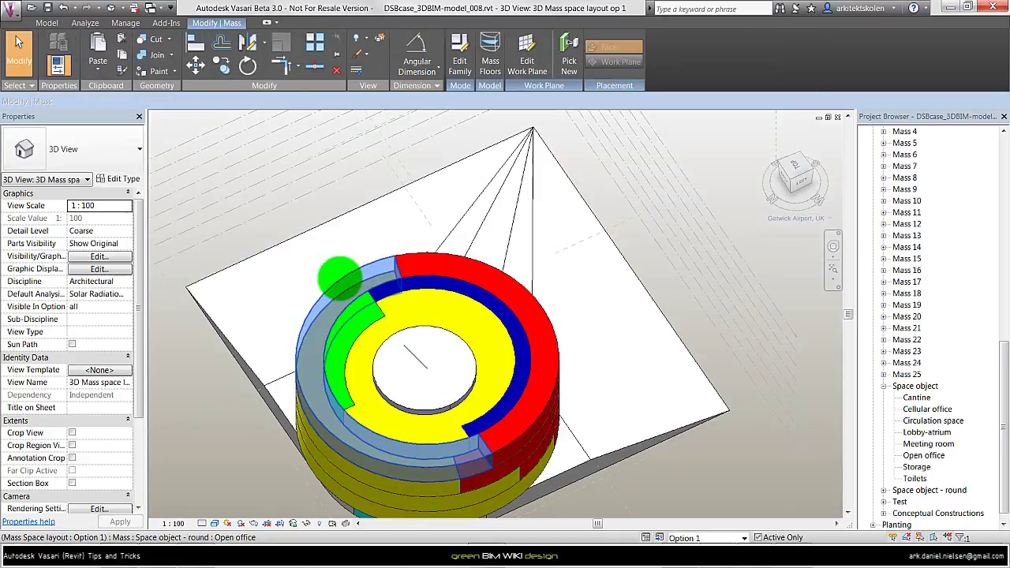
click(338, 276)
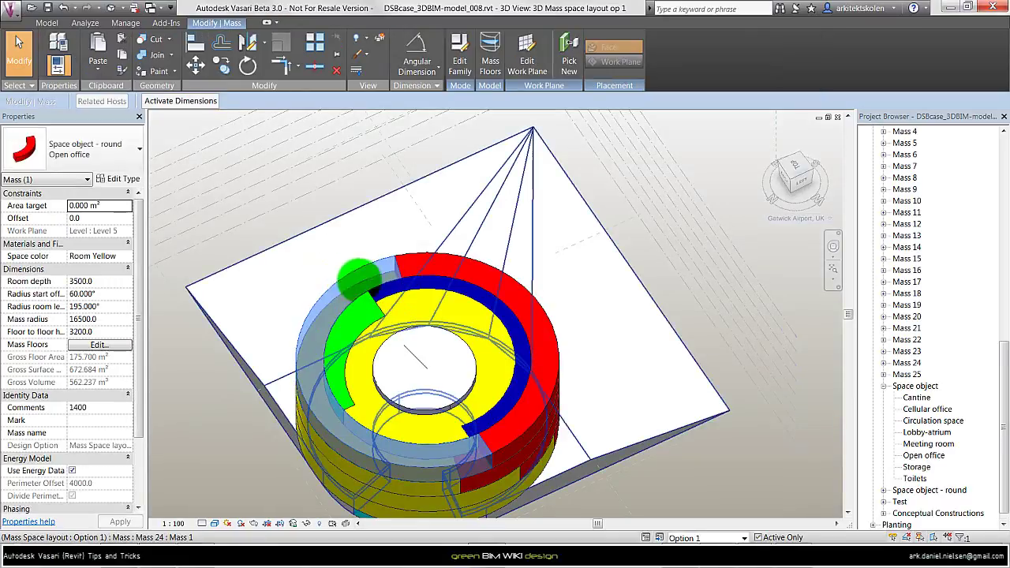
- Open the round space object family for editing and inspect its curved red room form
click(459, 52)
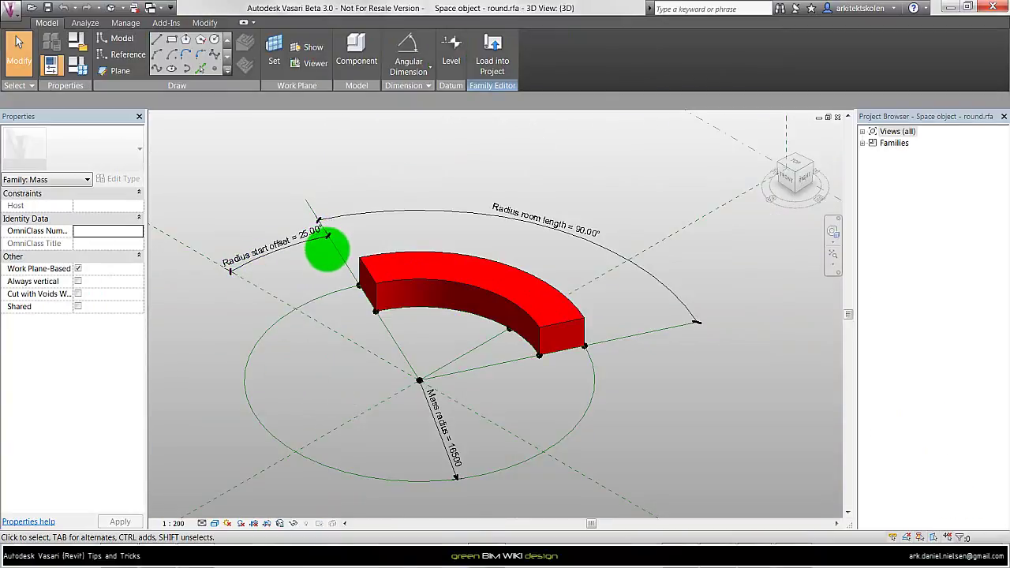
click(373, 293)
click(377, 292)
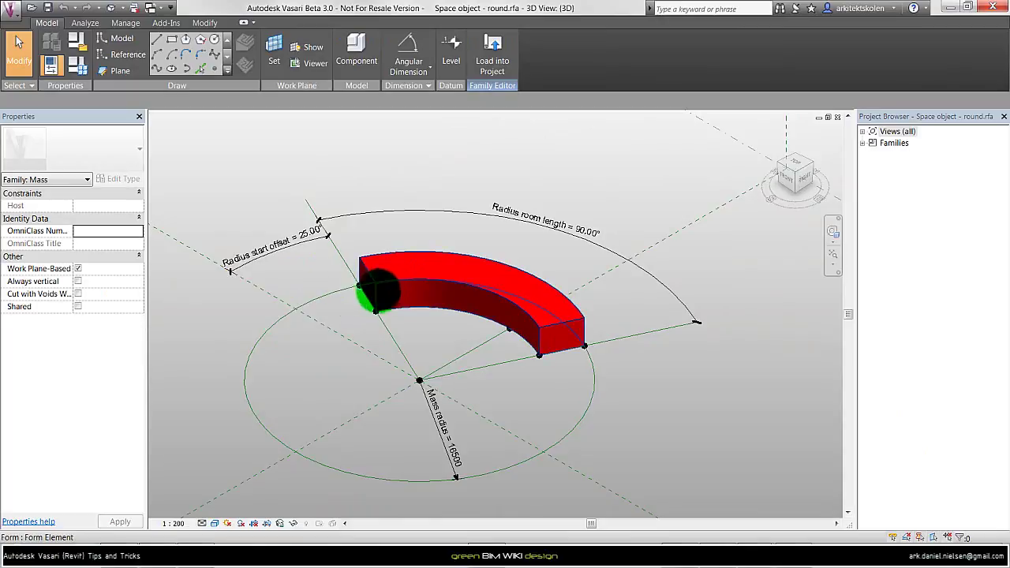
click(561, 331)
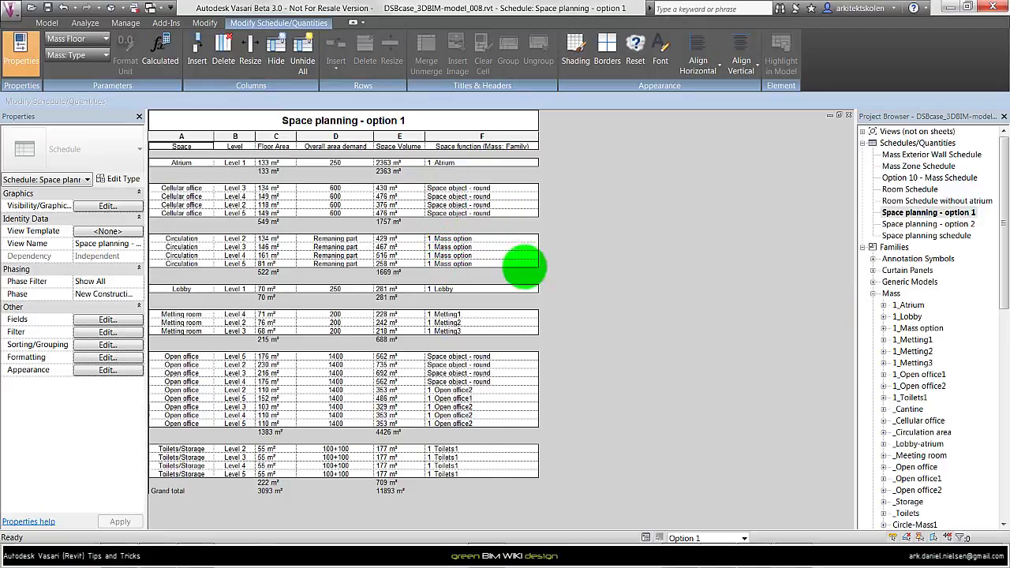
- Expand the 1_Atrium mass family to reveal its Atrium type
click(996, 241)
scroll(986, 256, down, 3)
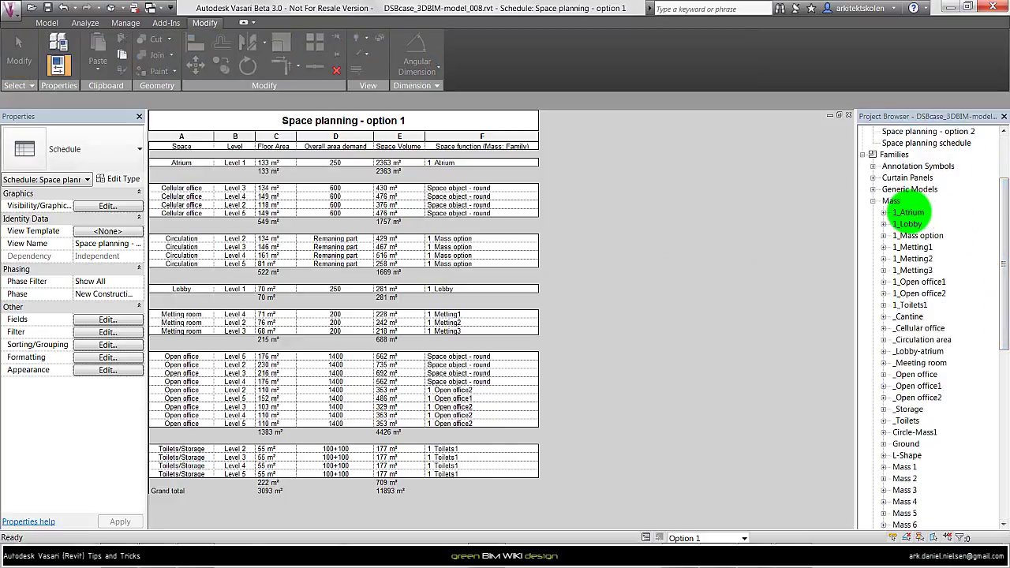
double_click(911, 212)
click(914, 224)
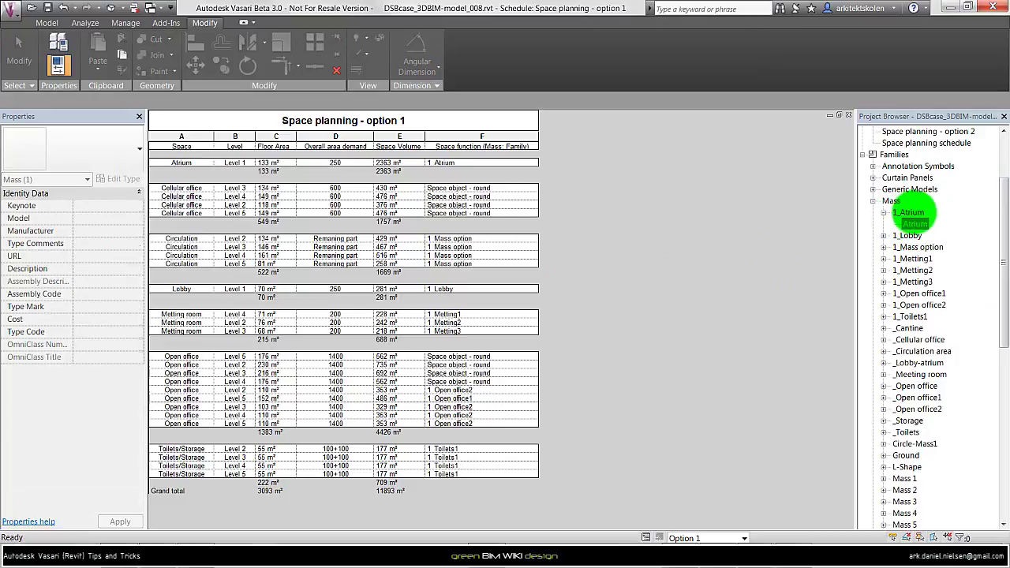
click(907, 213)
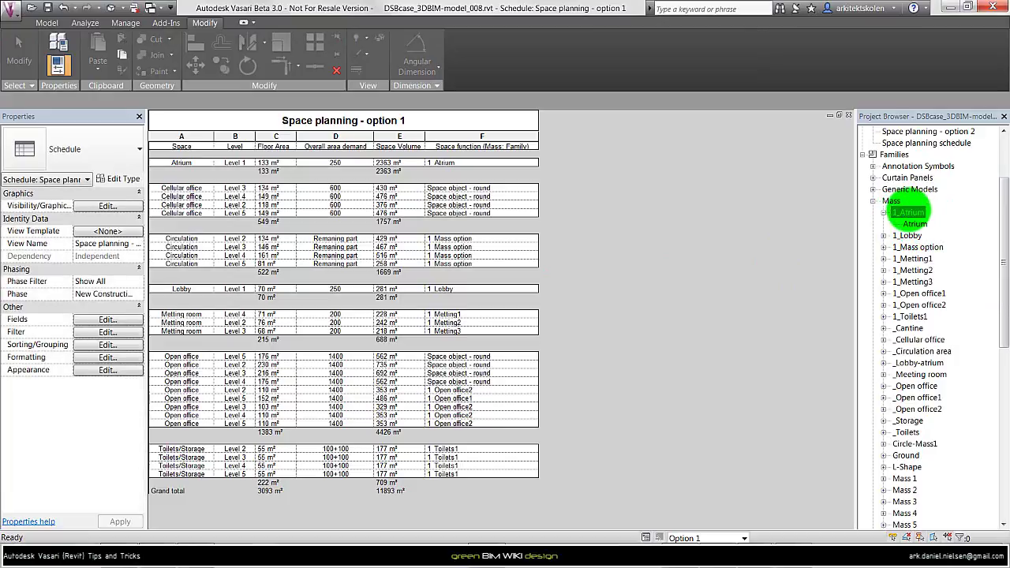
- Expand 1_Metting1–3 and select each Metting room type, then return to the schedule
click(912, 258)
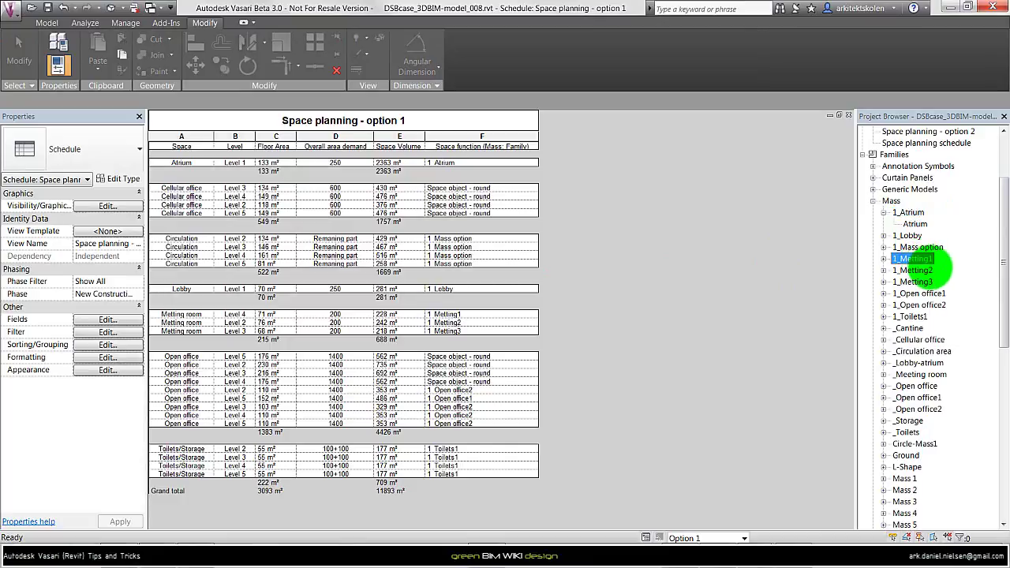
double_click(935, 268)
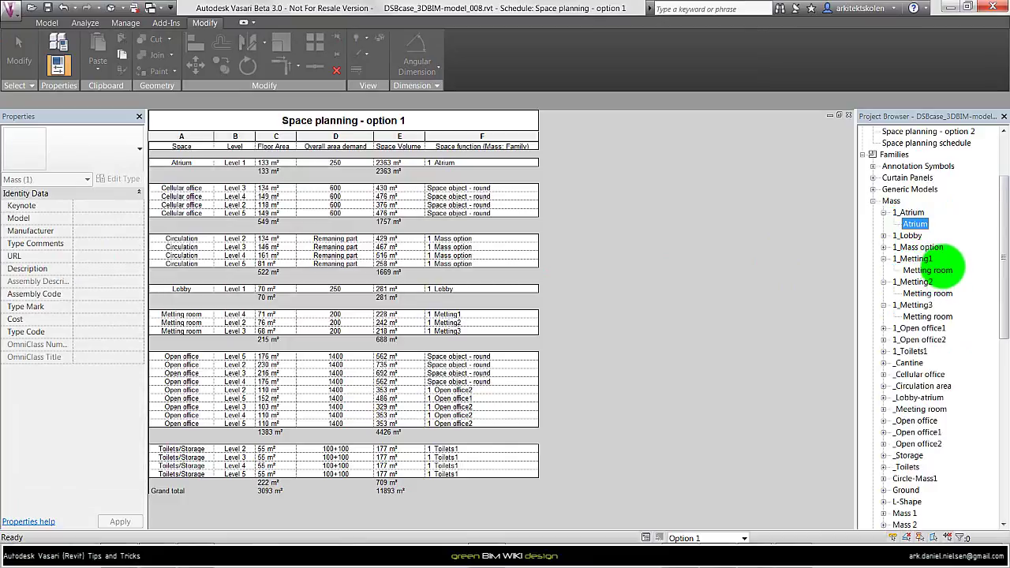
click(931, 270)
click(930, 293)
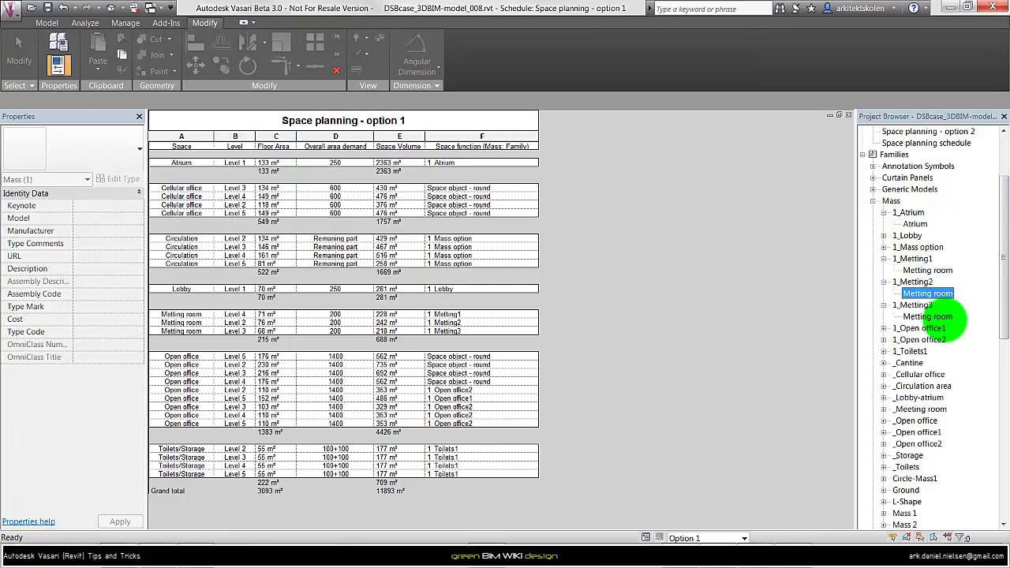
click(929, 316)
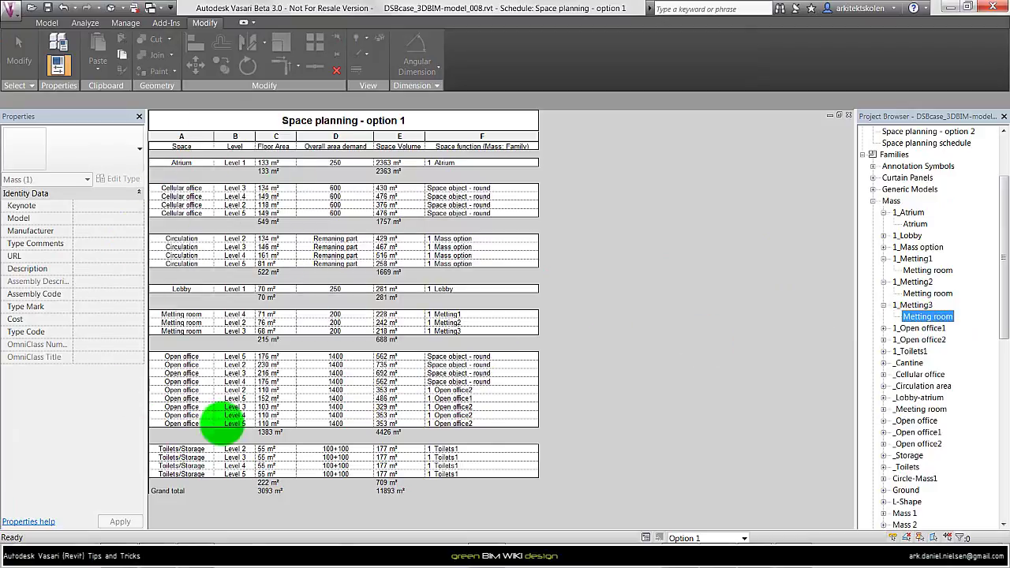
click(172, 128)
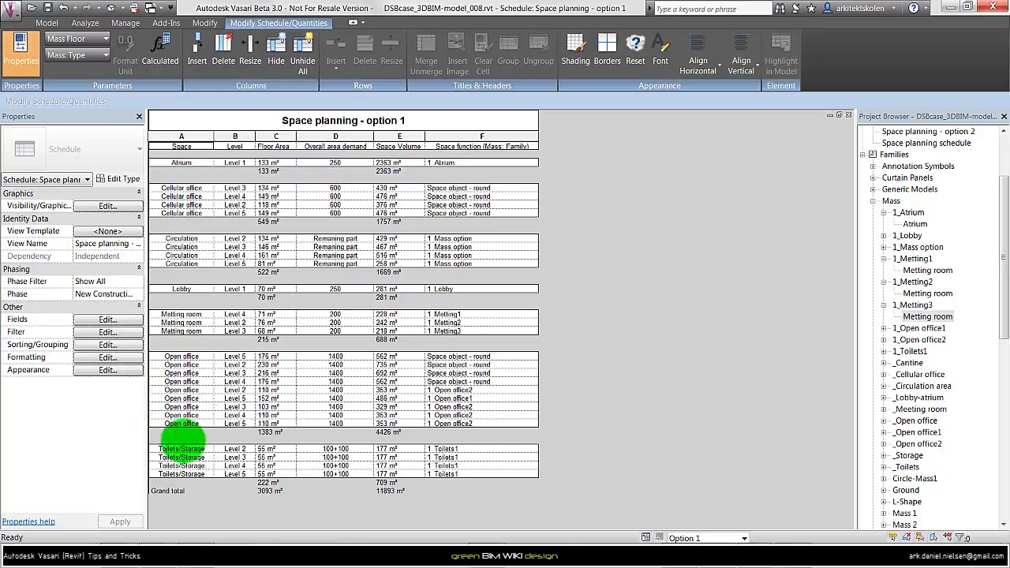
- Bring the DSB_Space-program.JPG space program picture to the front
key(alt+Tab)
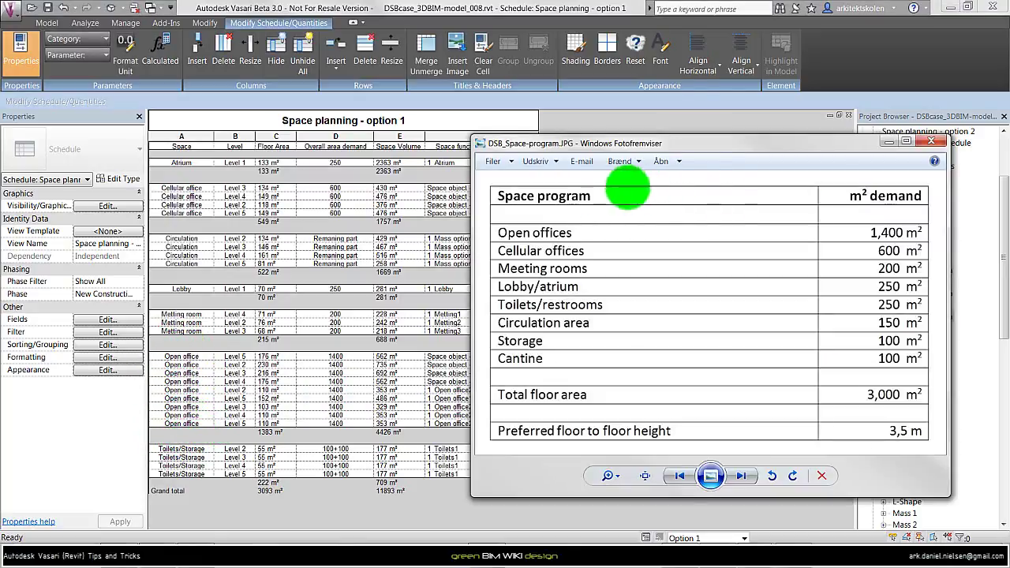